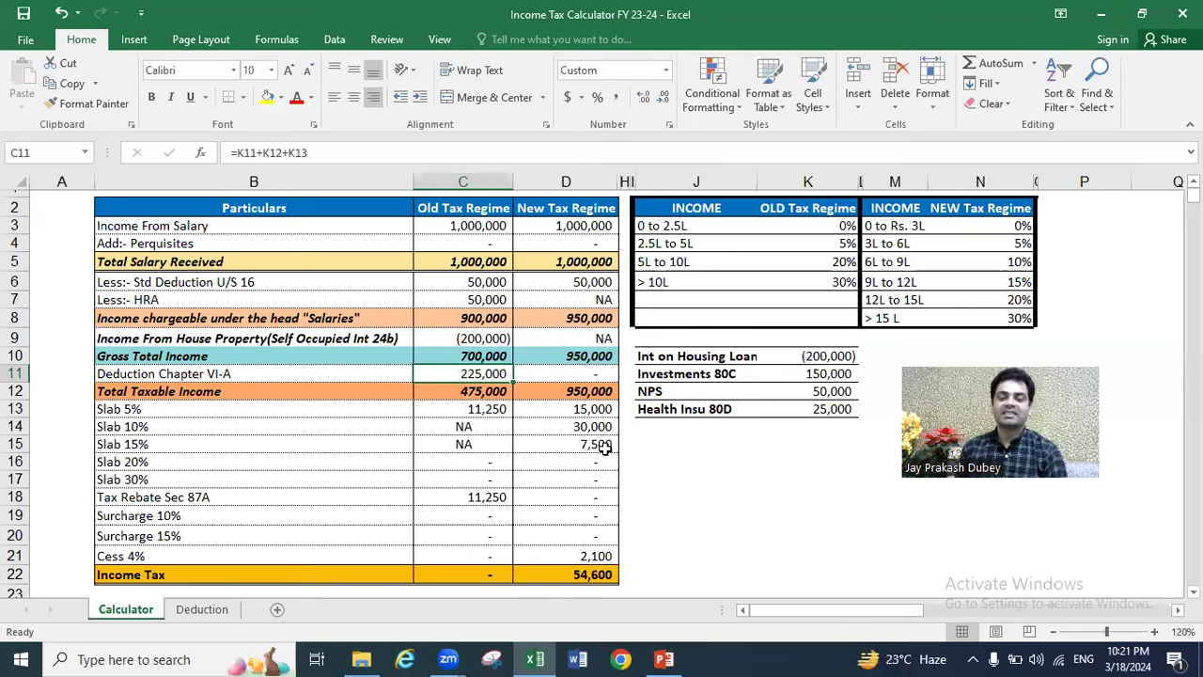
Set the Income From Salary under the Old Tax Regime to 1500000.
click(470, 226)
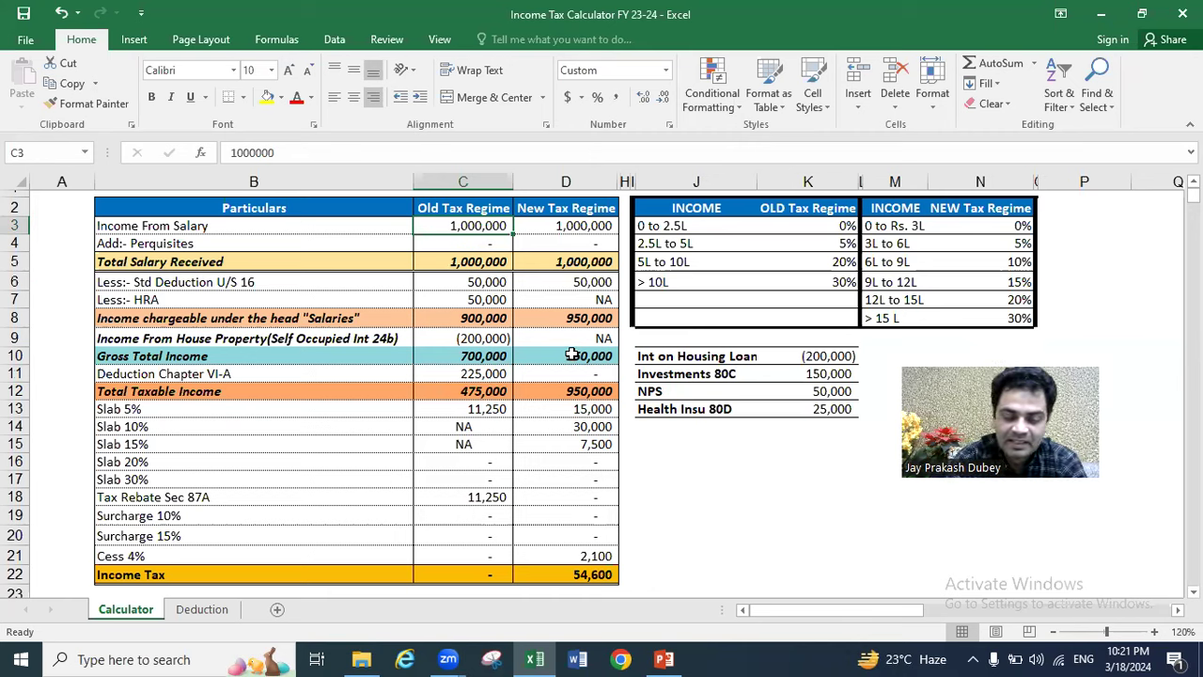
text(1)
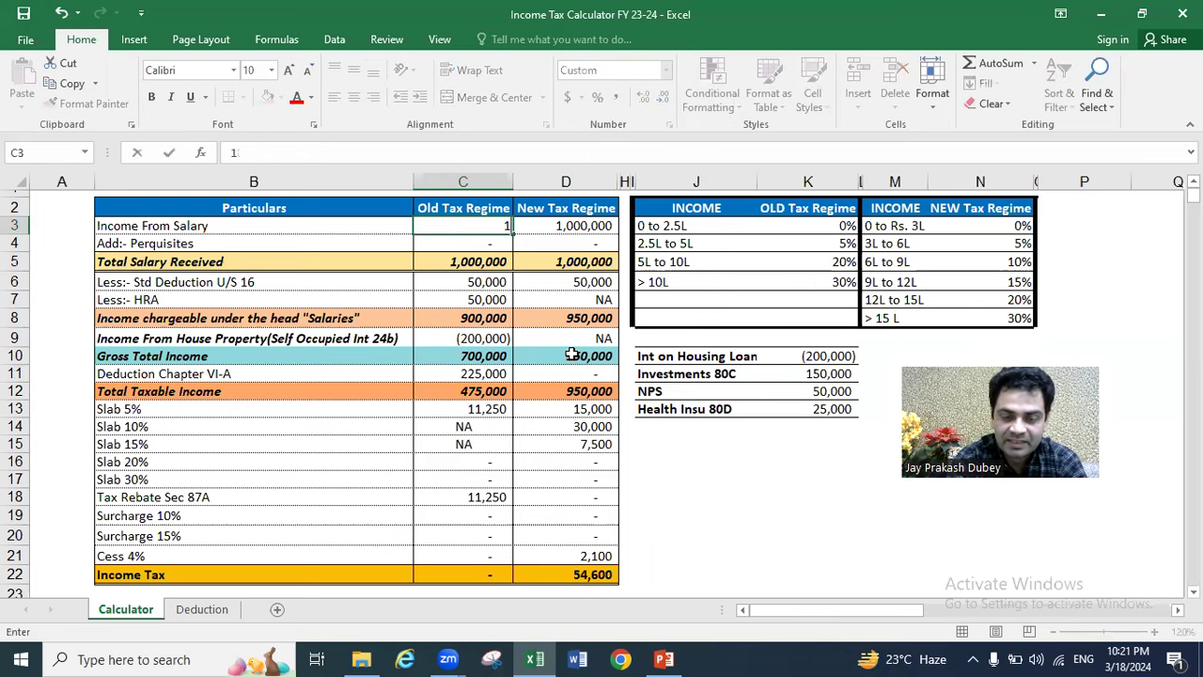
text(500000)
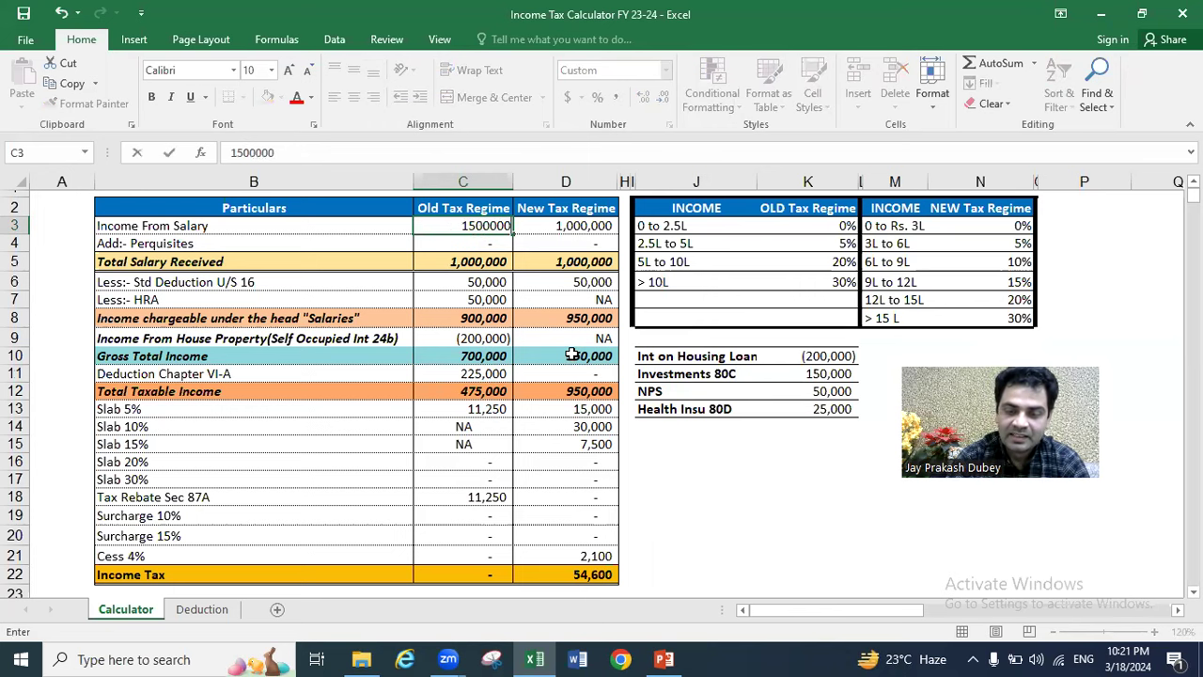
key(Return)
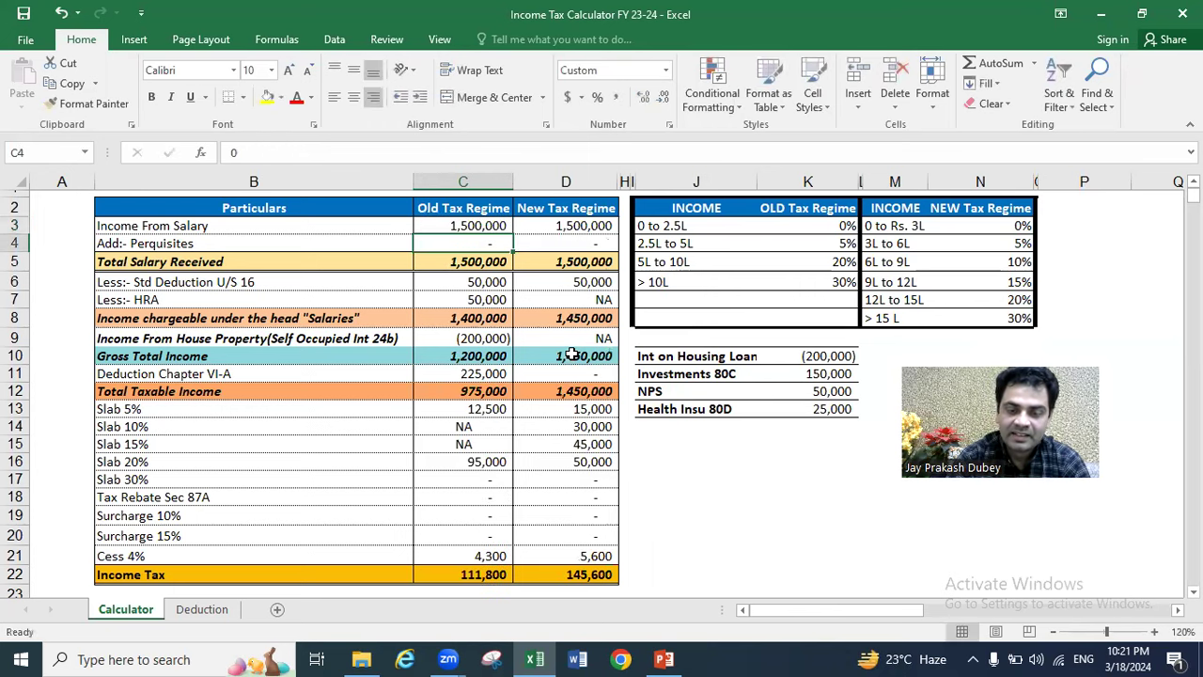
Examine the Income Tax totals in row 22 for the Old and New Tax Regimes.
key(Down)
key(Down)
key(Down)
key(Down)
key(Down)
key(Down)
key(Down)
key(Down)
key(Down)
key(Down)
key(Down)
key(Down)
key(Down)
key(Down)
key(Down)
key(Down)
key(Down)
key(Down)
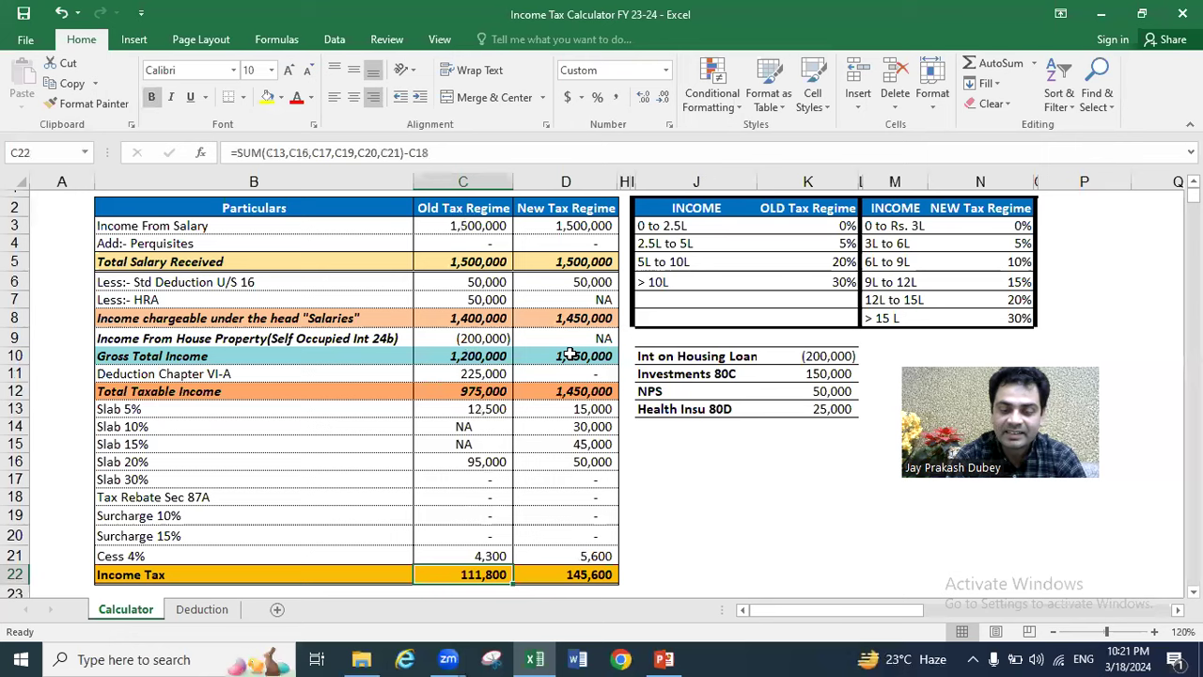
key(Right)
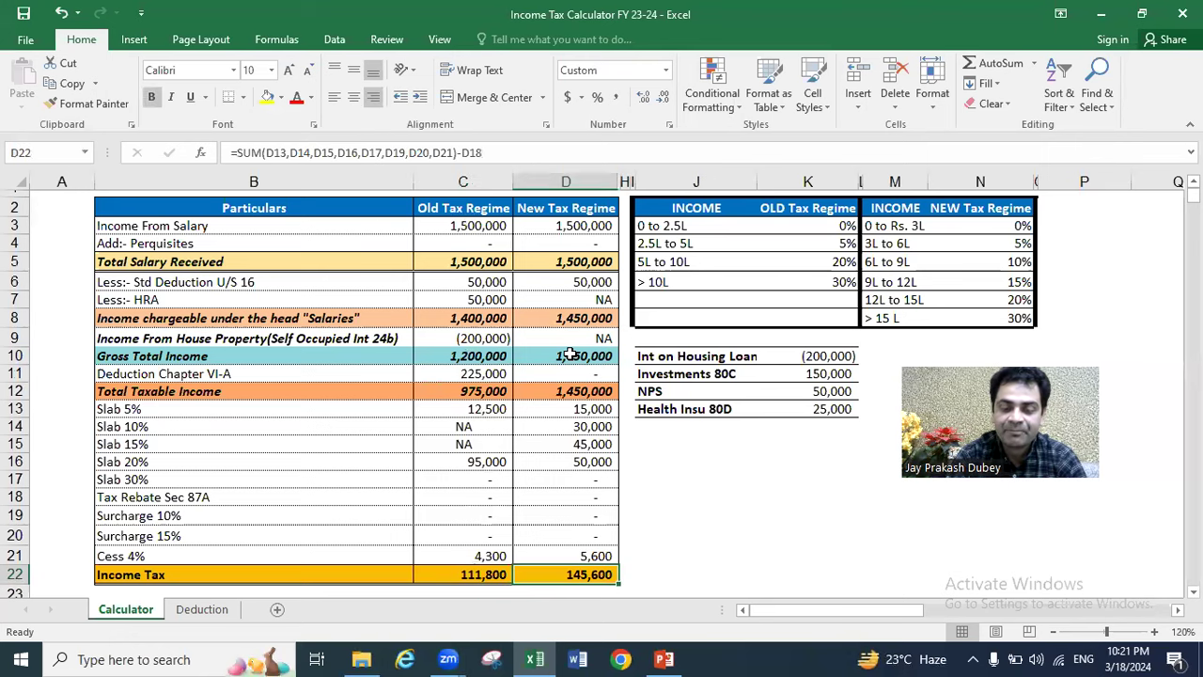
Set the old-regime Income From House Property in C9 to 0 to see the tax without home loan interest.
key(Left)
key(Up)
key(Up)
key(Up)
key(Up)
key(Up)
key(Up)
key(Up)
key(Up)
key(Up)
key(Up)
key(Up)
key(Up)
key(Up)
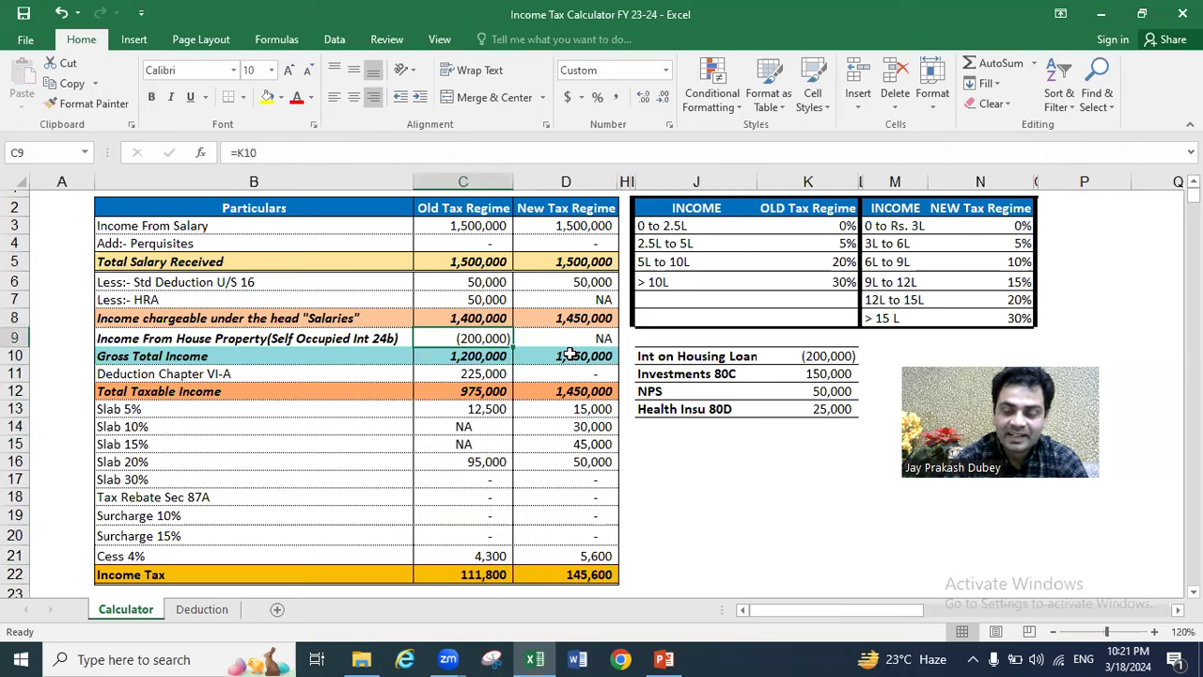
text(0)
key(Return)
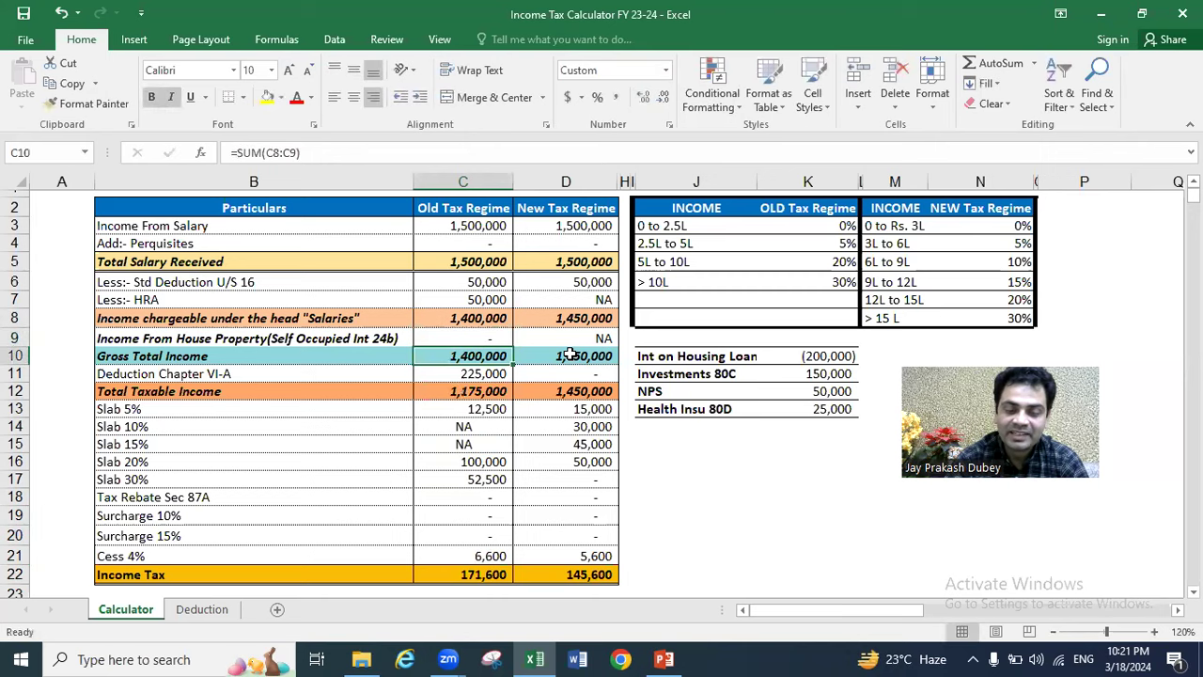
Restore the formula =K10 in the old-regime Income From House Property cell C9.
key(Up)
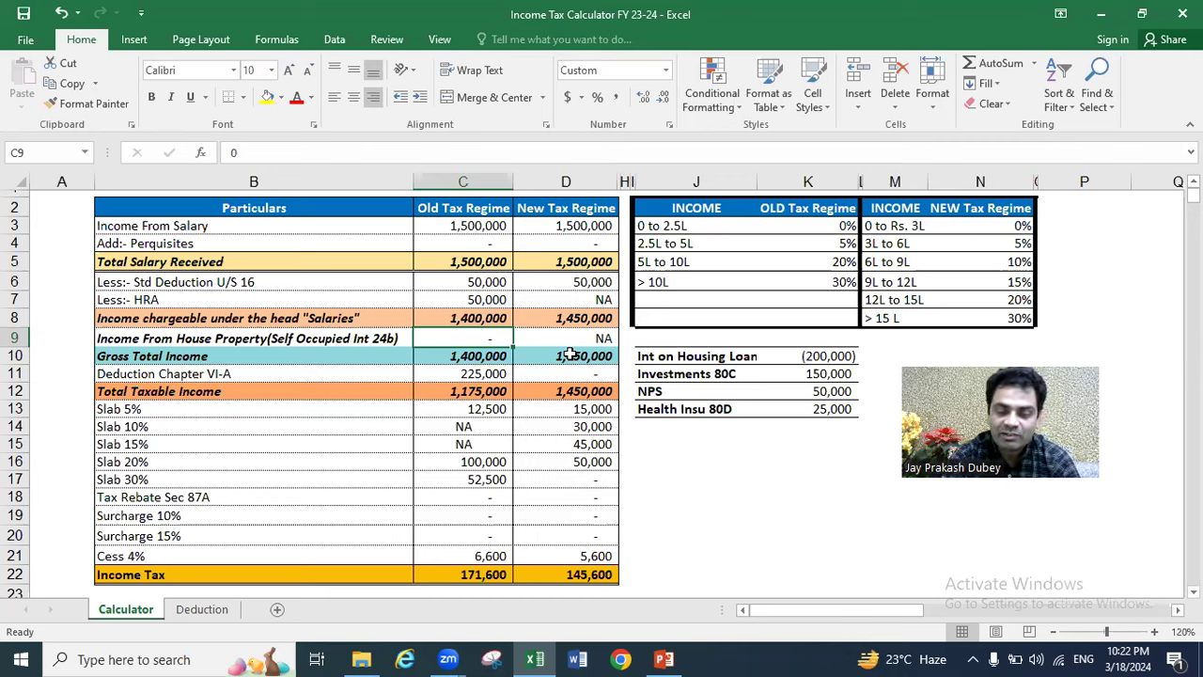
text(=K10)
key(ctrl+Return)
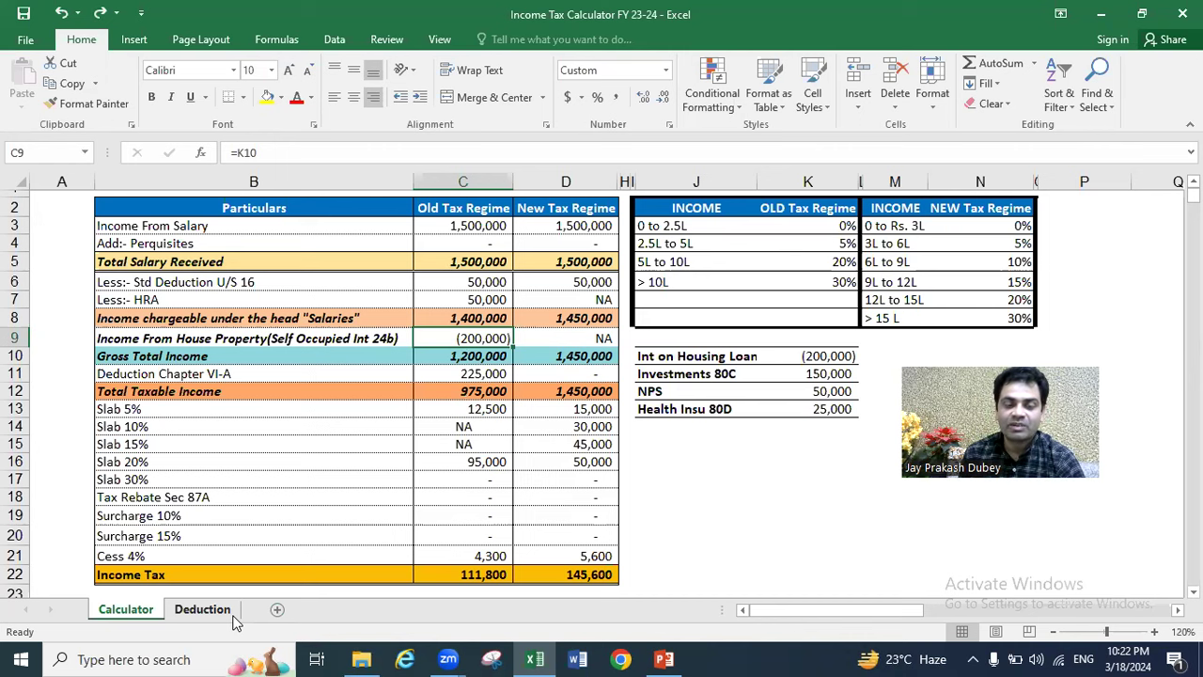
Switch to the Deduction sheet and turn on filtering for the table's header row.
click(202, 609)
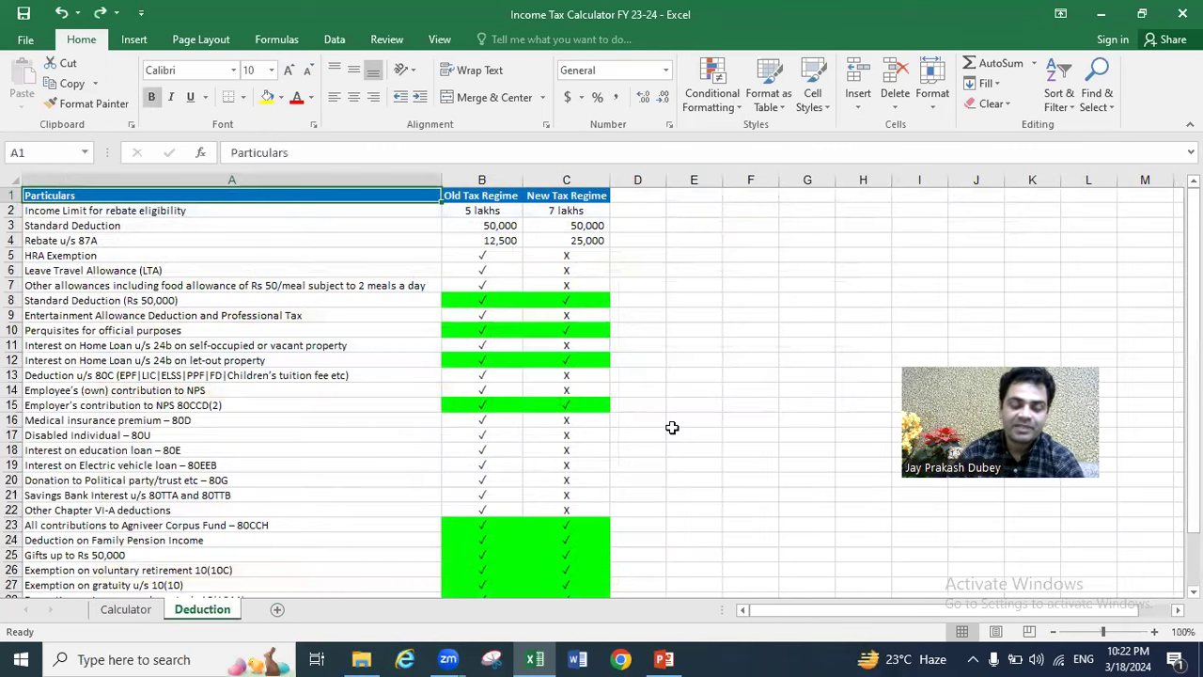
key(ctrl+shift+l)
key(Right)
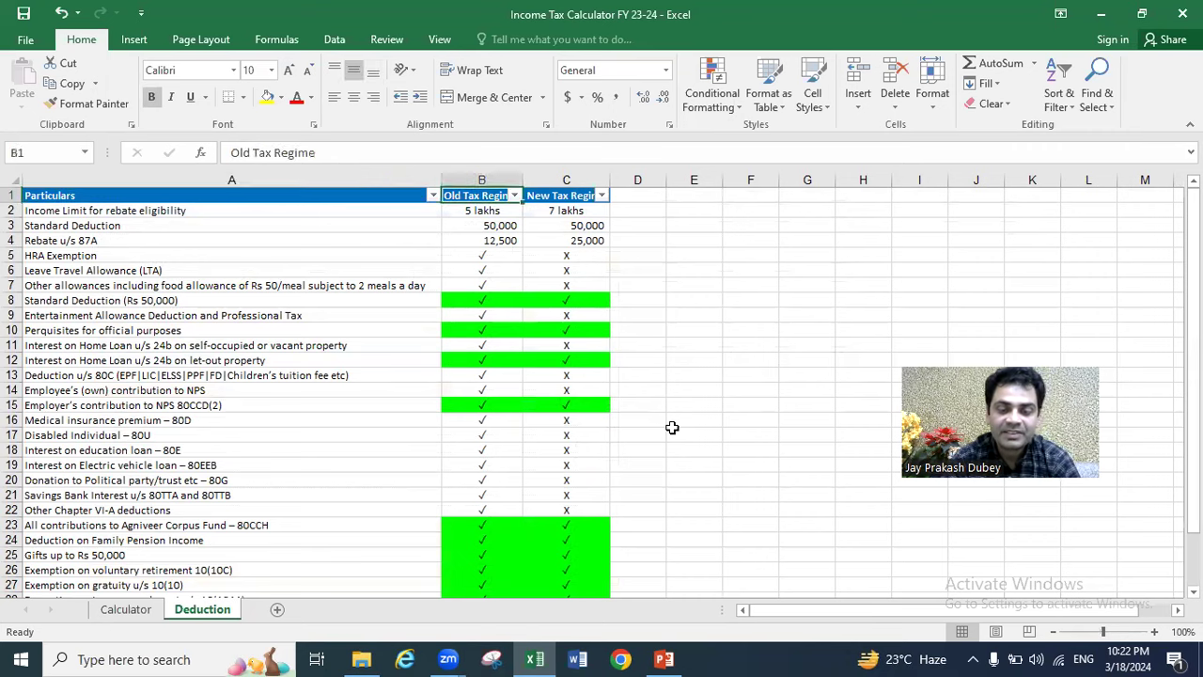
key(Right)
key(alt+Down)
key(Down)
key(Down)
key(Down)
key(Down)
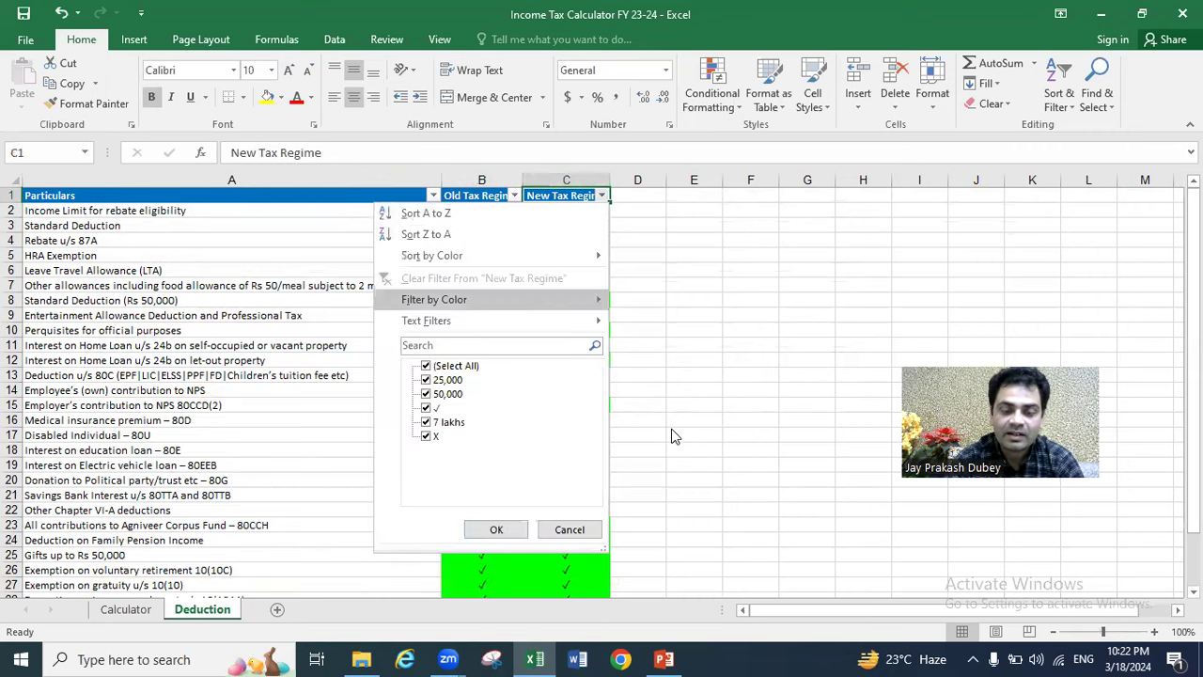
key(space)
key(Down)
key(Down)
key(Down)
key(space)
key(Escape)
key(Down)
key(Down)
key(Down)
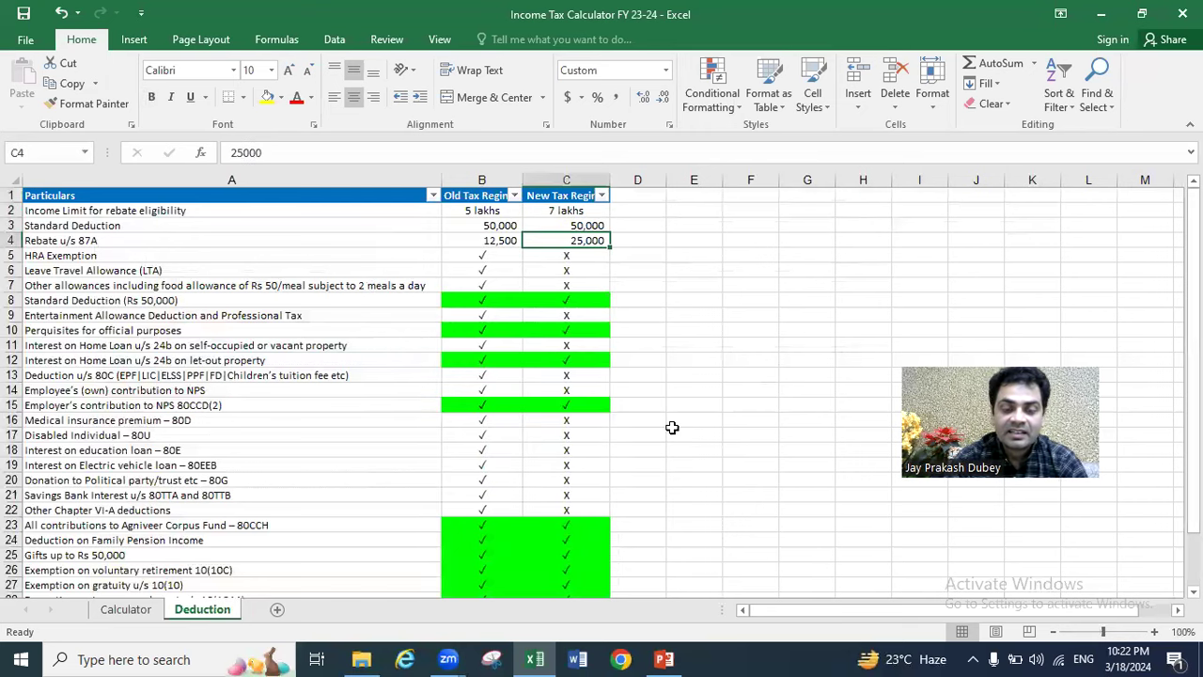
Filter the New Tax Regime column to show only the rows marked ✓.
key(Up)
key(Up)
key(Up)
key(alt+Down)
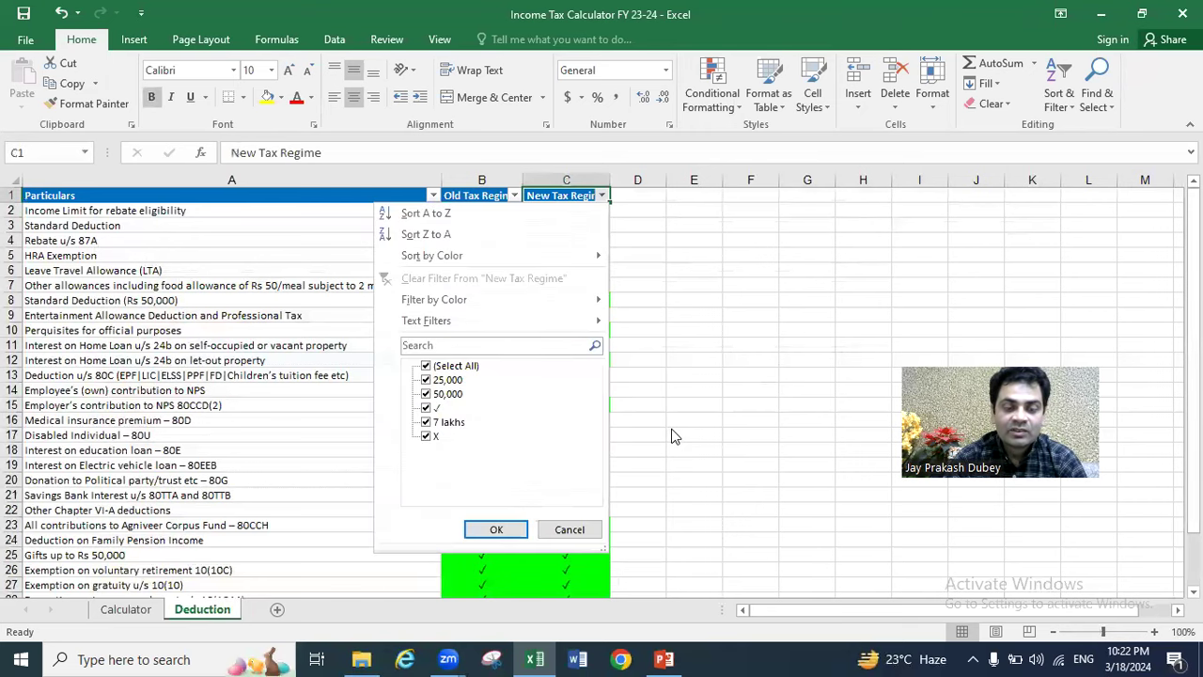
key(Down)
key(Down)
key(Down)
key(Down)
key(Down)
key(Down)
key(space)
key(Down)
key(Down)
key(Down)
key(space)
key(Return)
Examine the filtered deductions allowed under the New Tax Regime, down to home loan interest on let-out property.
key(Left)
key(Left)
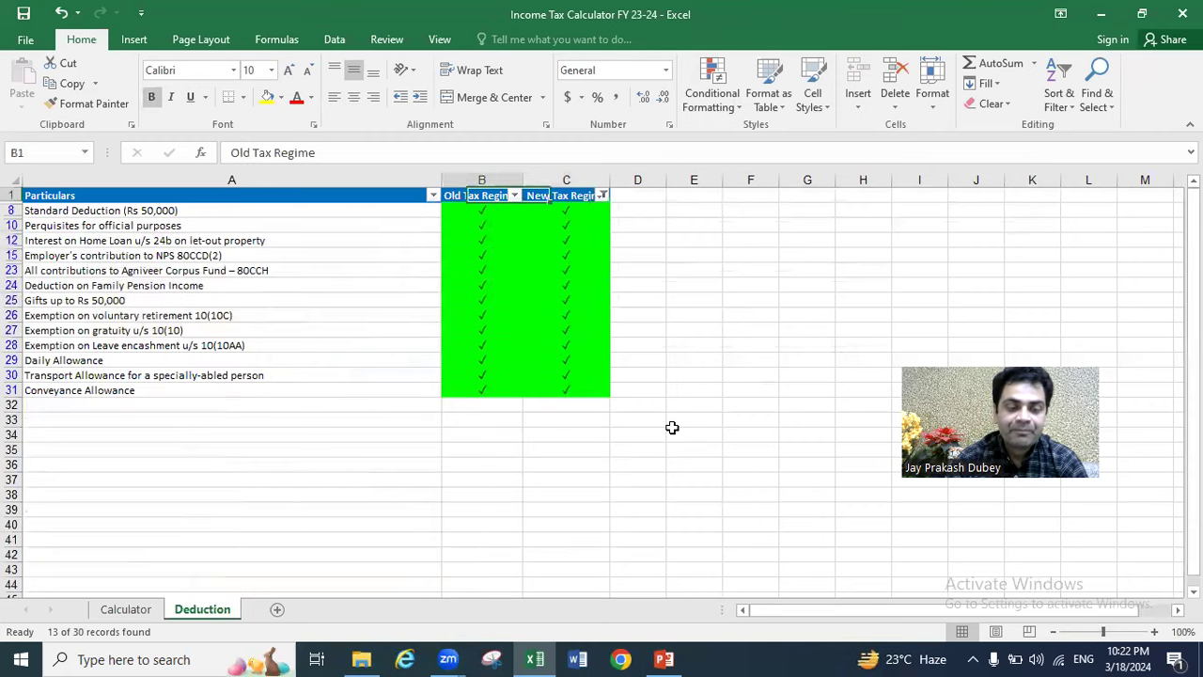
key(Down)
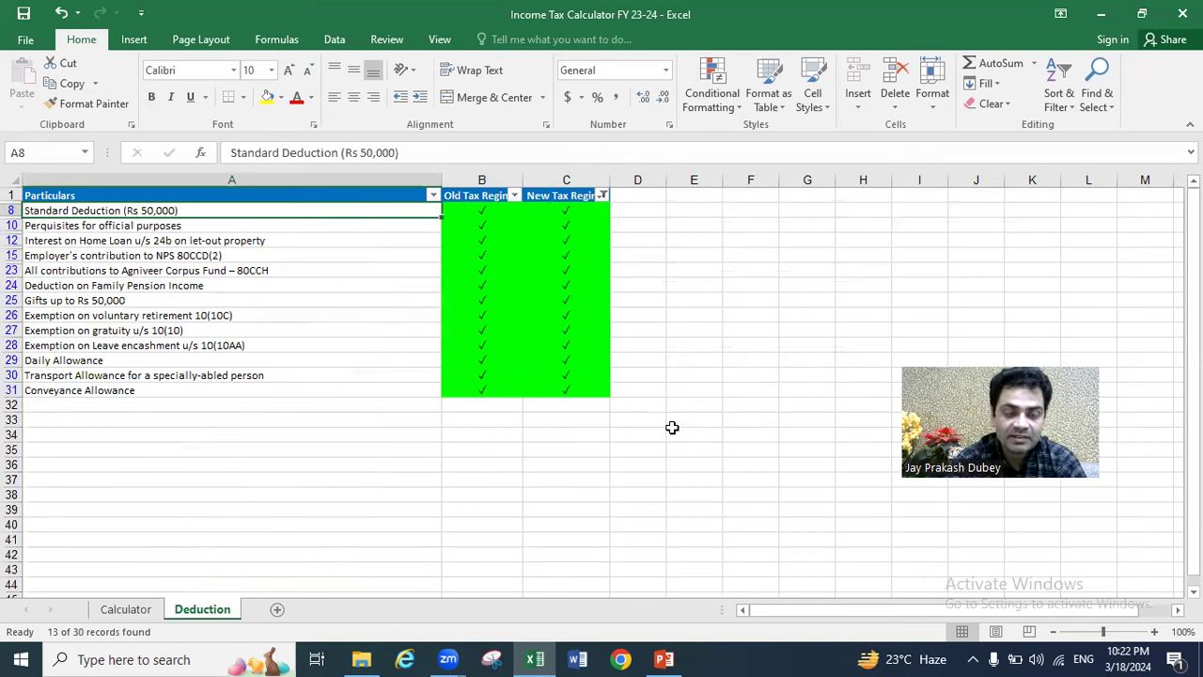
key(Down)
key(Down)
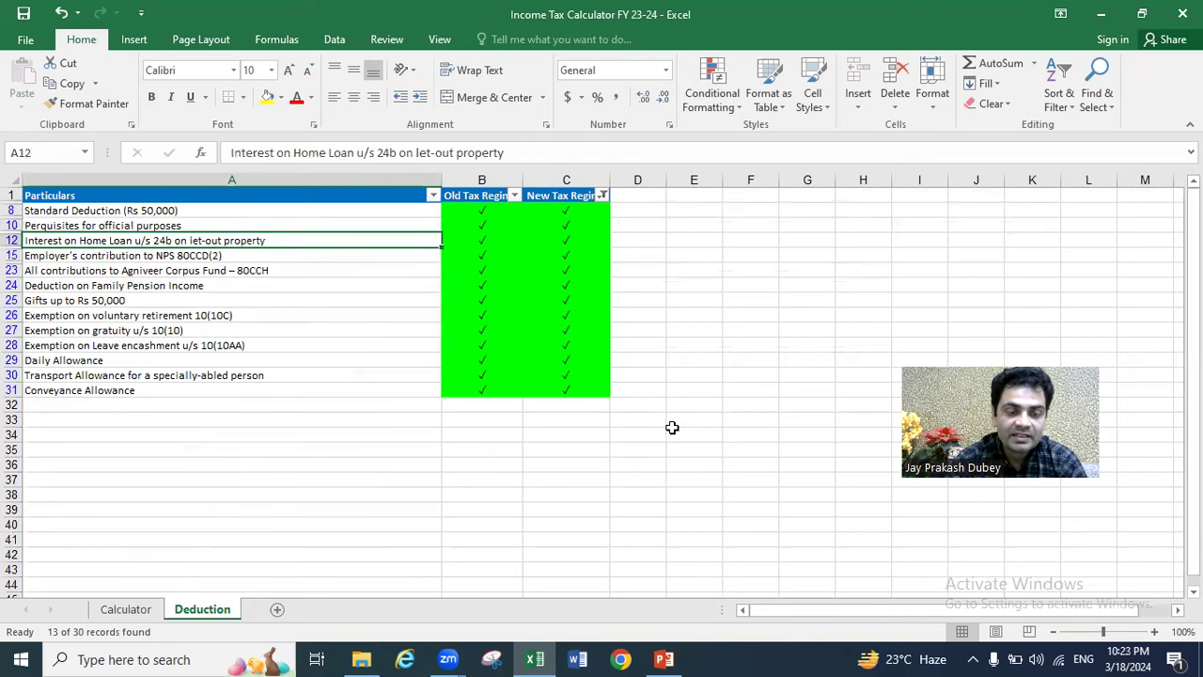
key(Right)
key(Left)
key(Up)
key(Up)
key(Up)
key(Right)
key(Right)
key(Right)
key(Left)
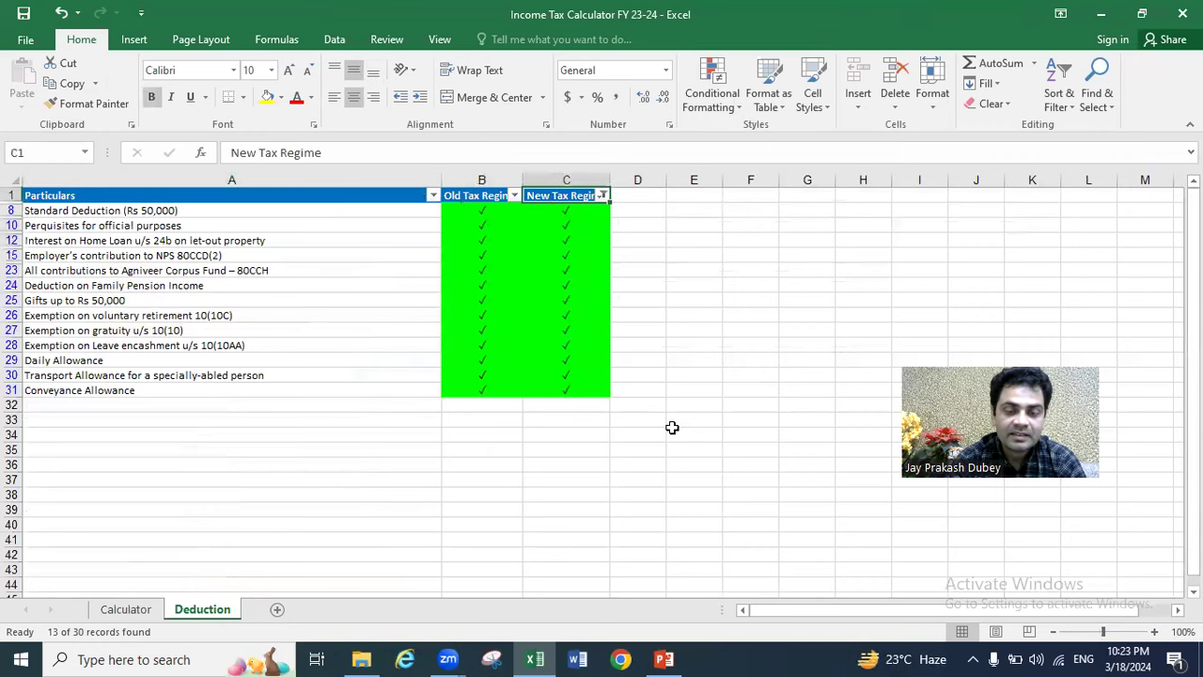
Clear the filter from the New Tax Regime column in the maximized workbook window.
key(super+Down)
key(Down)
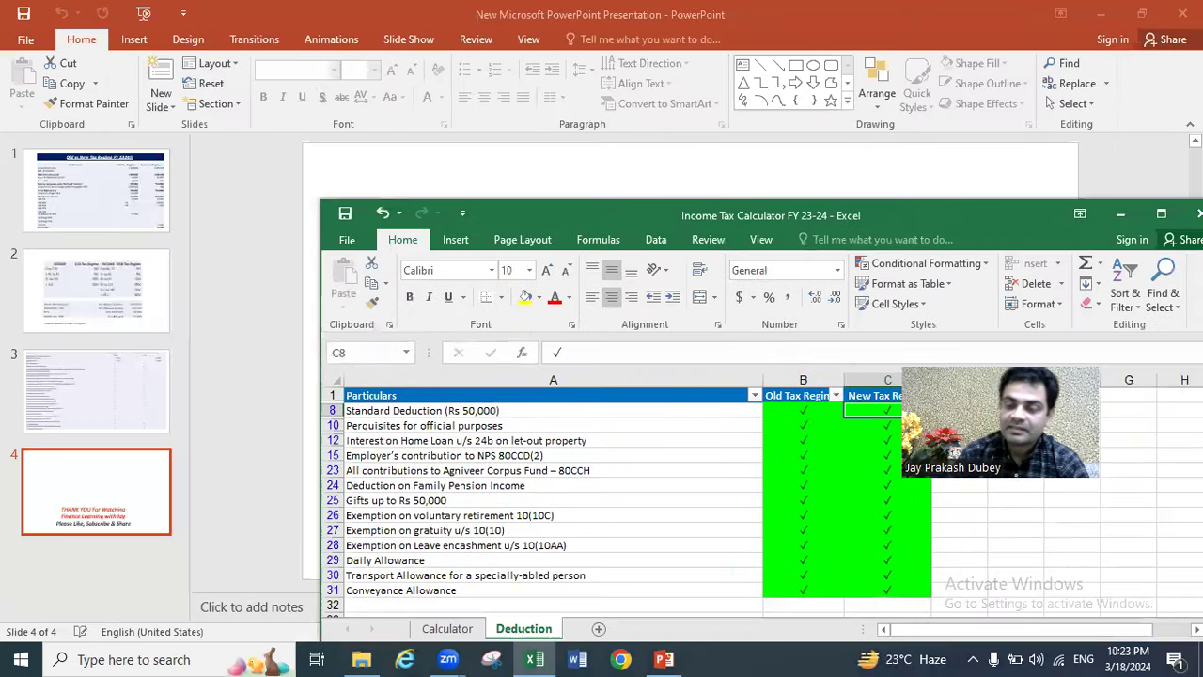
click(1161, 213)
click(601, 195)
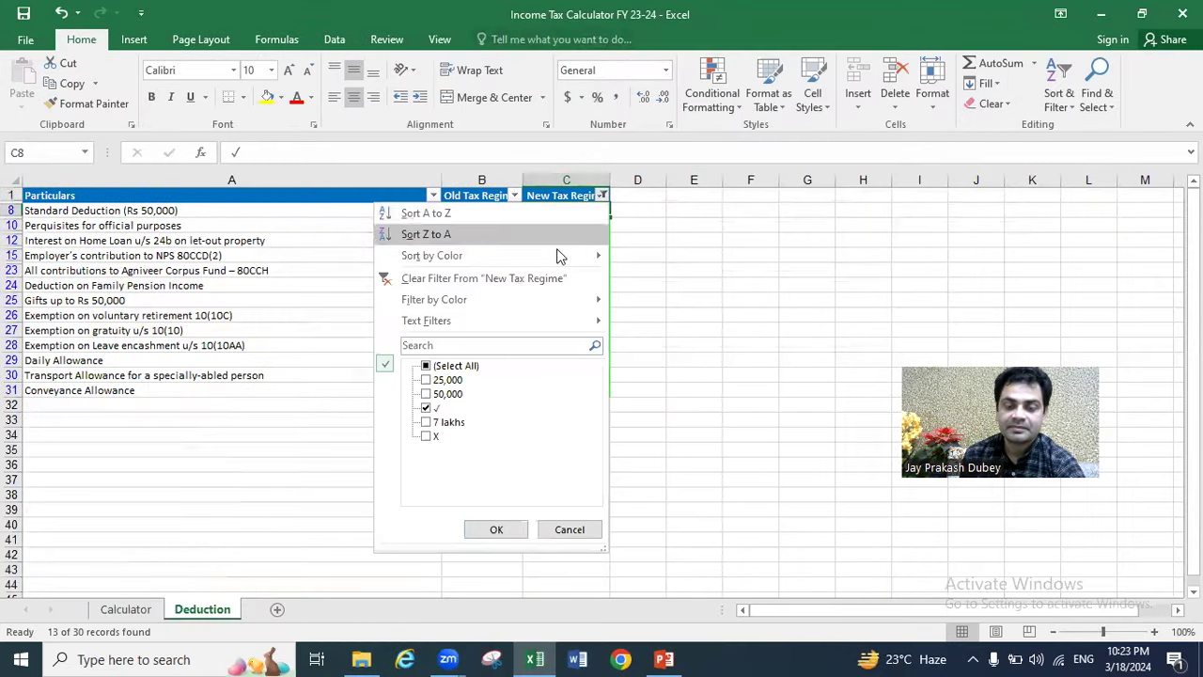
click(438, 278)
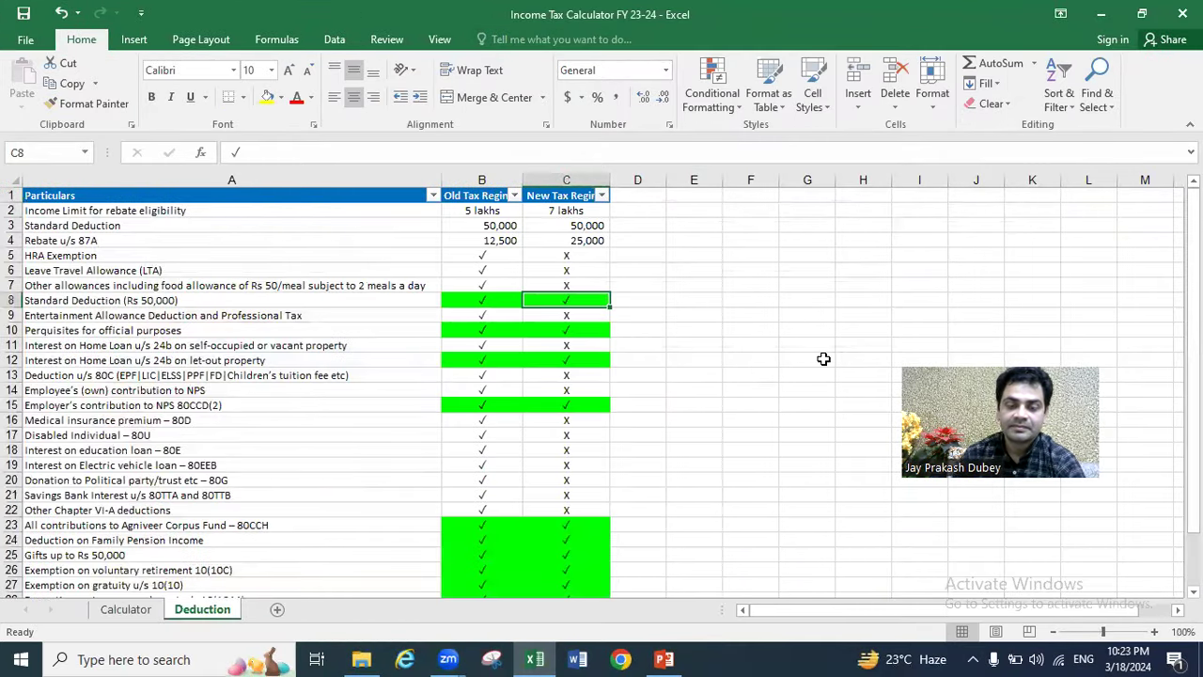
Look through the full deduction list to its end and return to the Particulars heading.
key(Left)
key(Left)
key(Down)
key(Down)
key(Down)
key(ctrl+Down)
key(ctrl+Up)
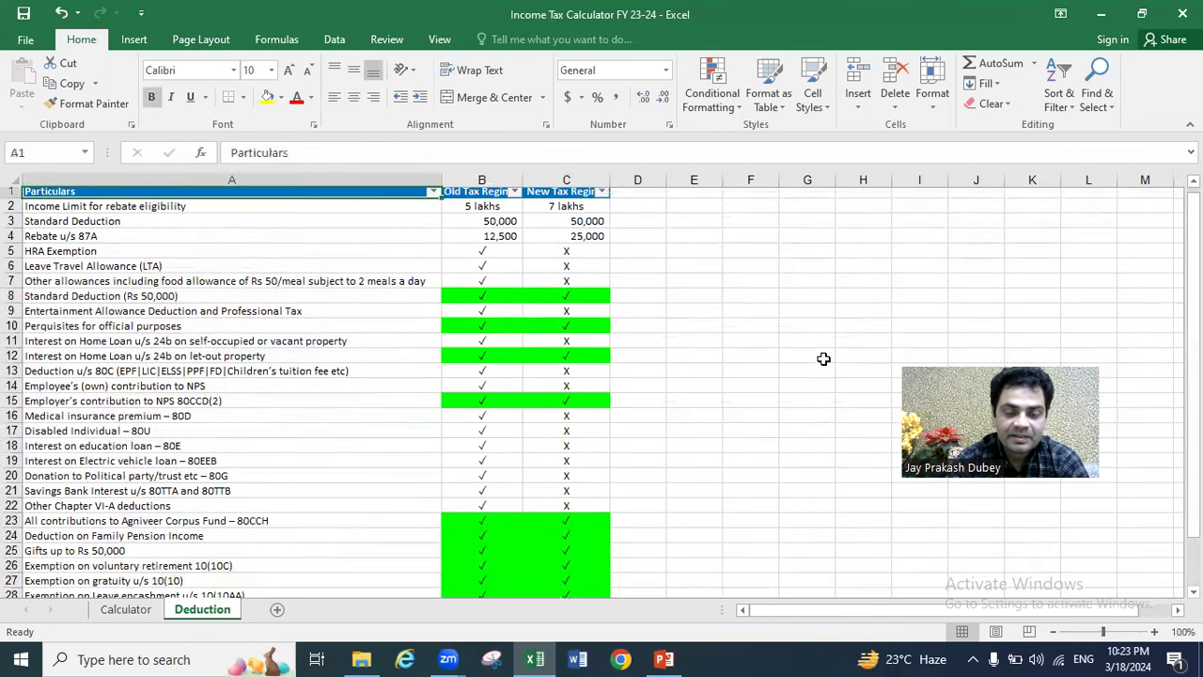
key(Right)
key(alt+Down)
key(Up)
key(Tab)
key(space)
key(Down)
key(Down)
key(Down)
key(space)
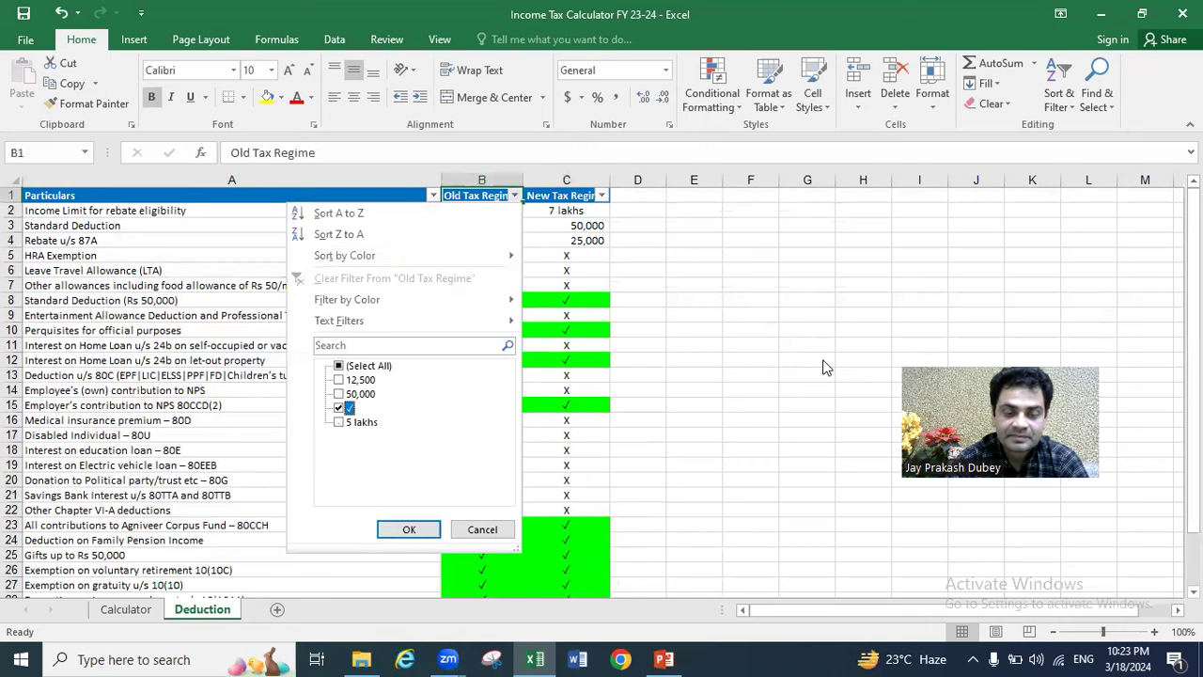
key(space)
key(Escape)
Examine the deduction rows from Leave Travel Allowance to home loan interest on self-occupied property, highlighting A6:C11 across both regimes.
key(Down)
key(Left)
key(Down)
key(Down)
key(Down)
key(Down)
key(shift+Right)
key(shift+Right)
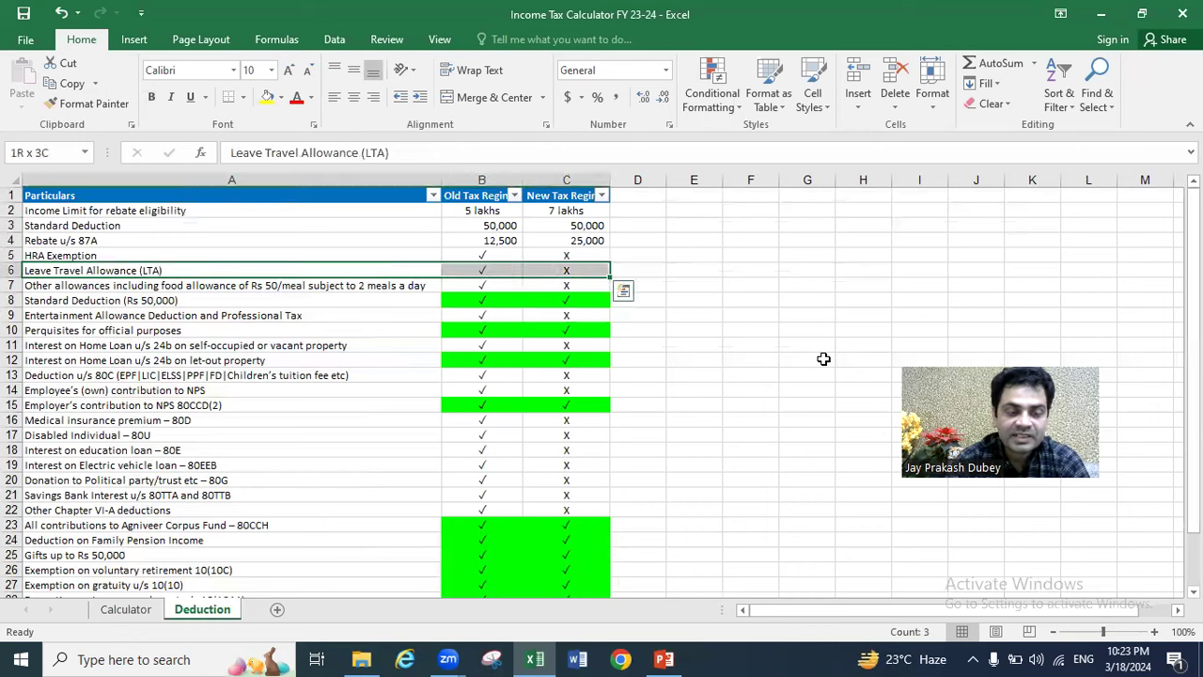
key(shift+Down)
key(shift+Down)
key(shift+Down)
key(shift+Down)
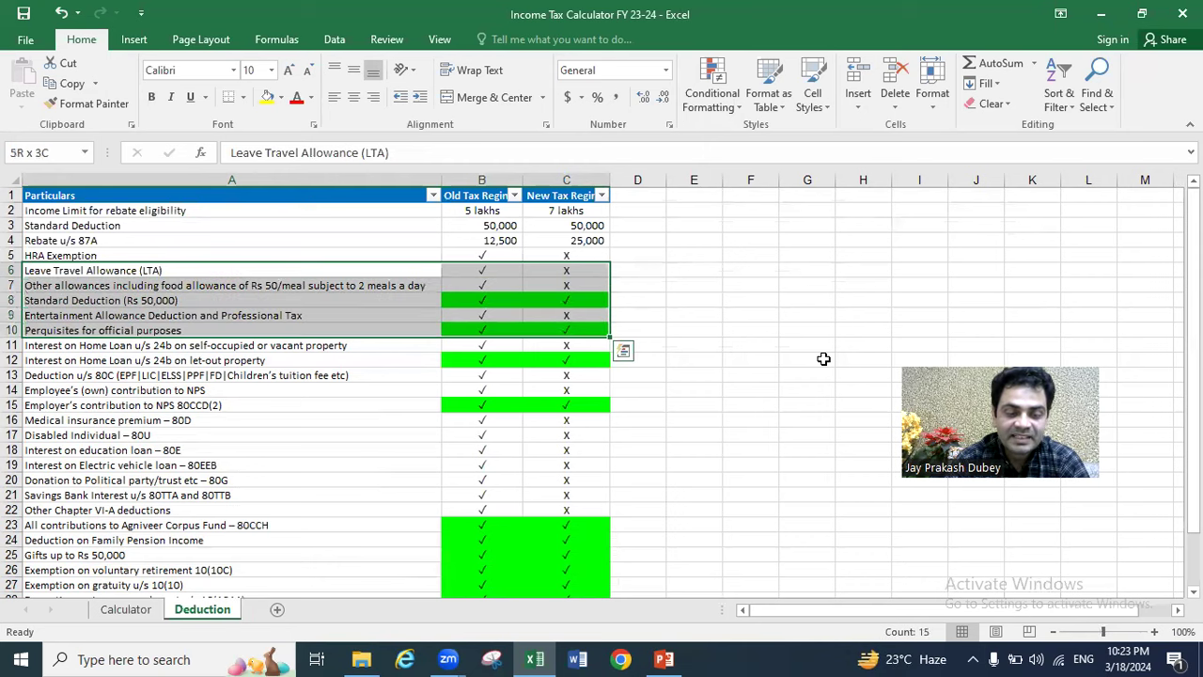
key(shift+Down)
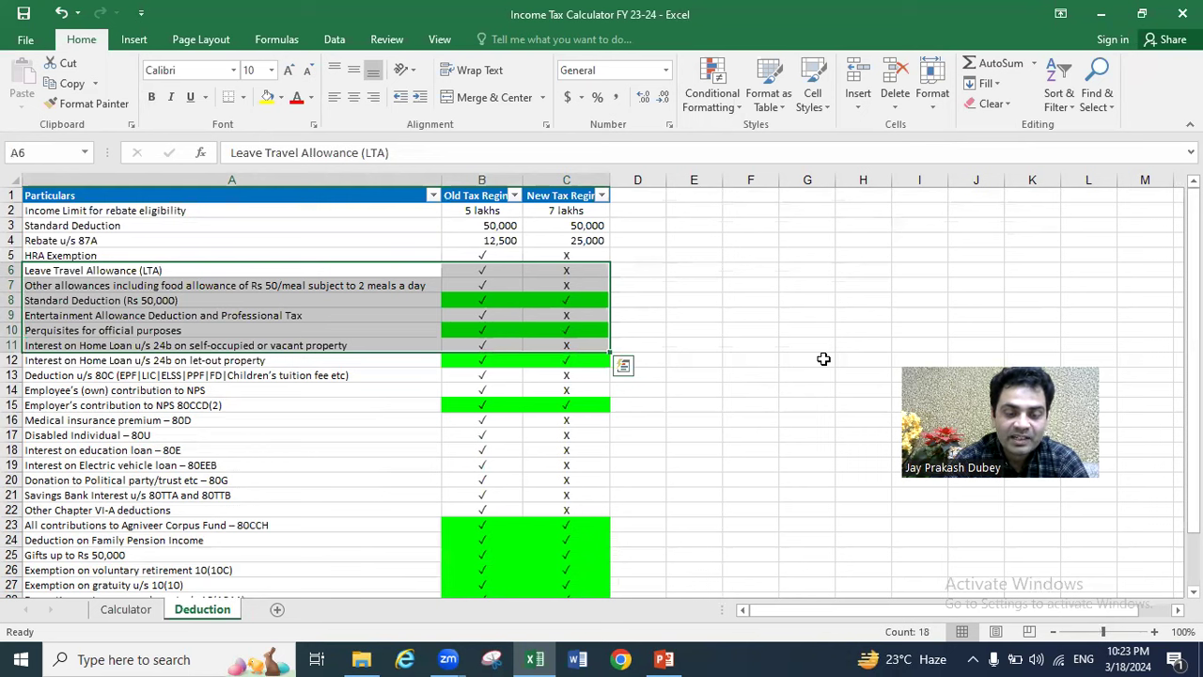
Examine the two home loan interest rows, focusing on how each regime treats self-occupied or vacant property in row 11.
key(Up)
key(Up)
key(Up)
key(Up)
key(Up)
key(Down)
key(Down)
key(Down)
key(Down)
key(Down)
key(Down)
key(Down)
key(Down)
key(Down)
key(Down)
key(shift+Down)
key(shift+Right)
key(shift+Right)
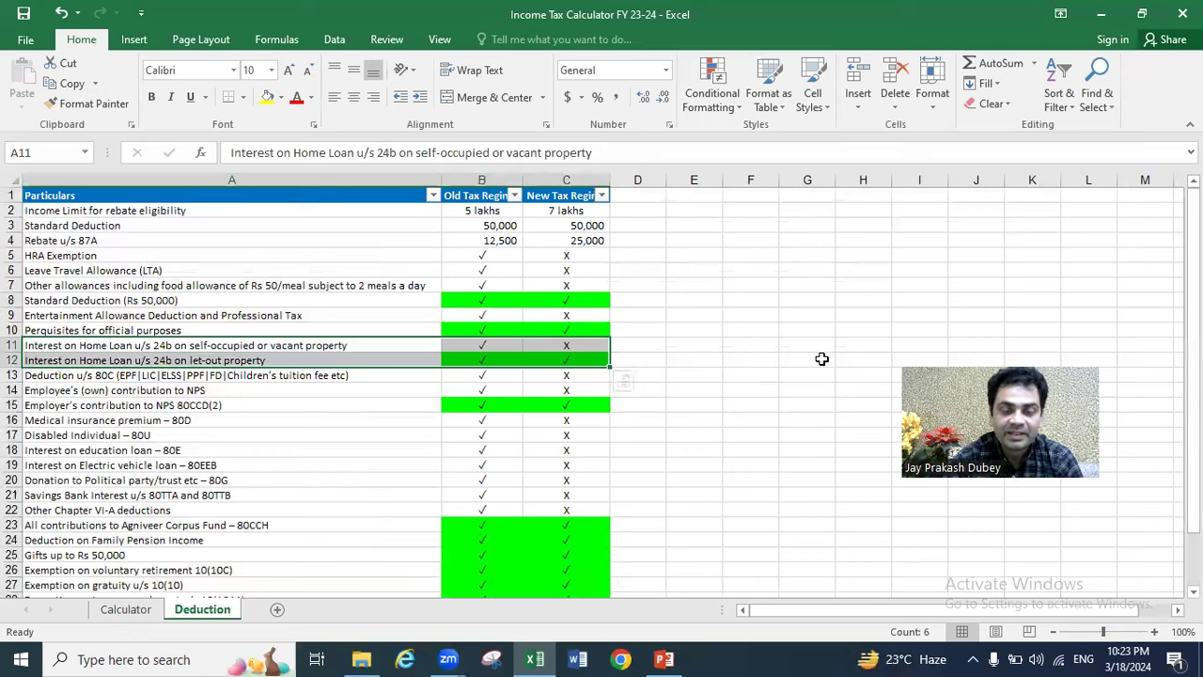
key(shift+Up)
key(shift+space)
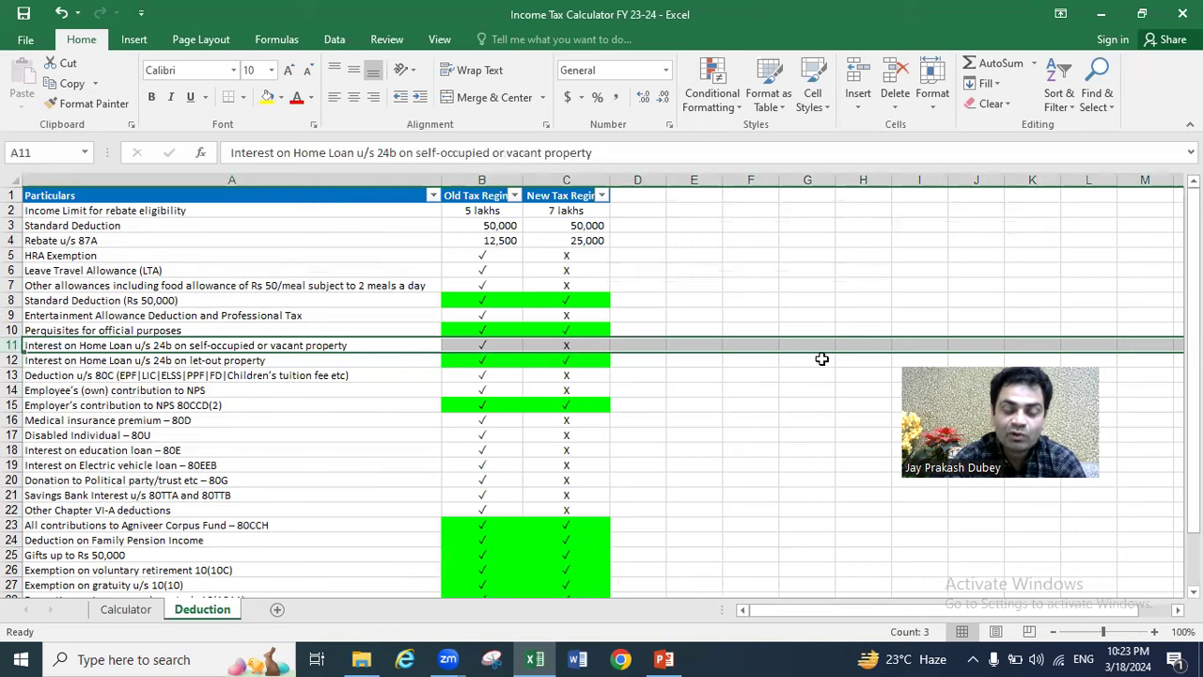
key(Right)
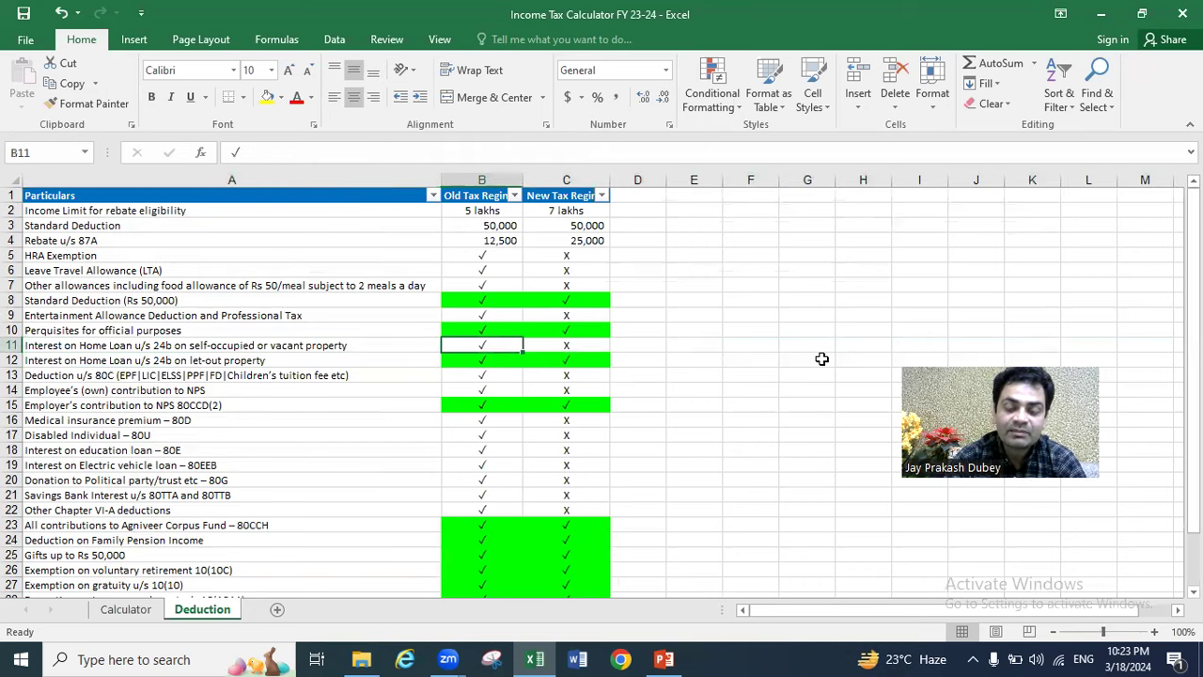
key(Right)
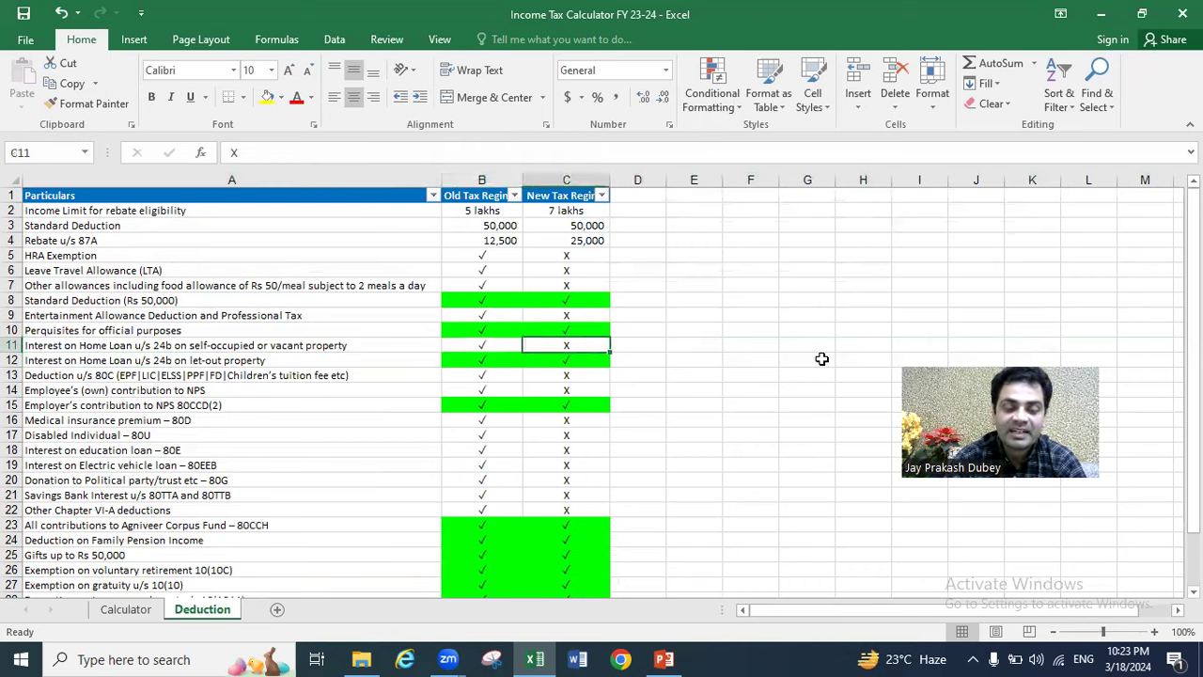
Examine the let-out property interest row and the 80C and NPS rows, and return to the New Tax Regime heading.
key(Home)
key(Down)
key(shift+Right)
key(shift+Right)
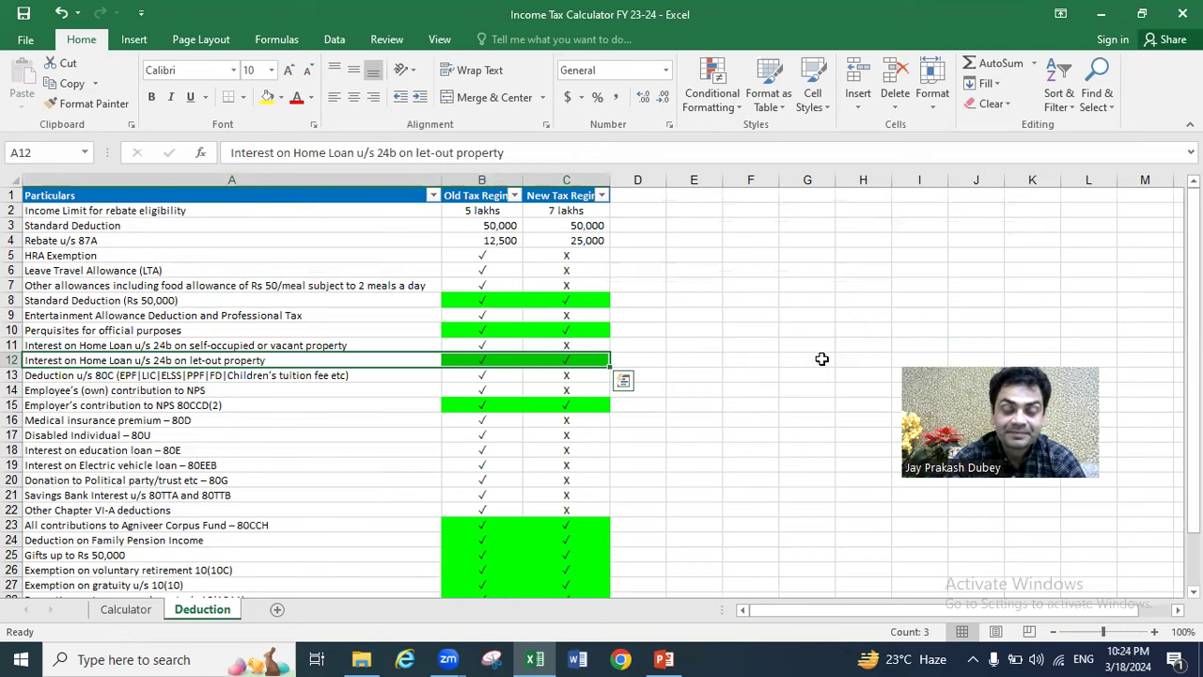
key(Down)
key(Down)
key(Down)
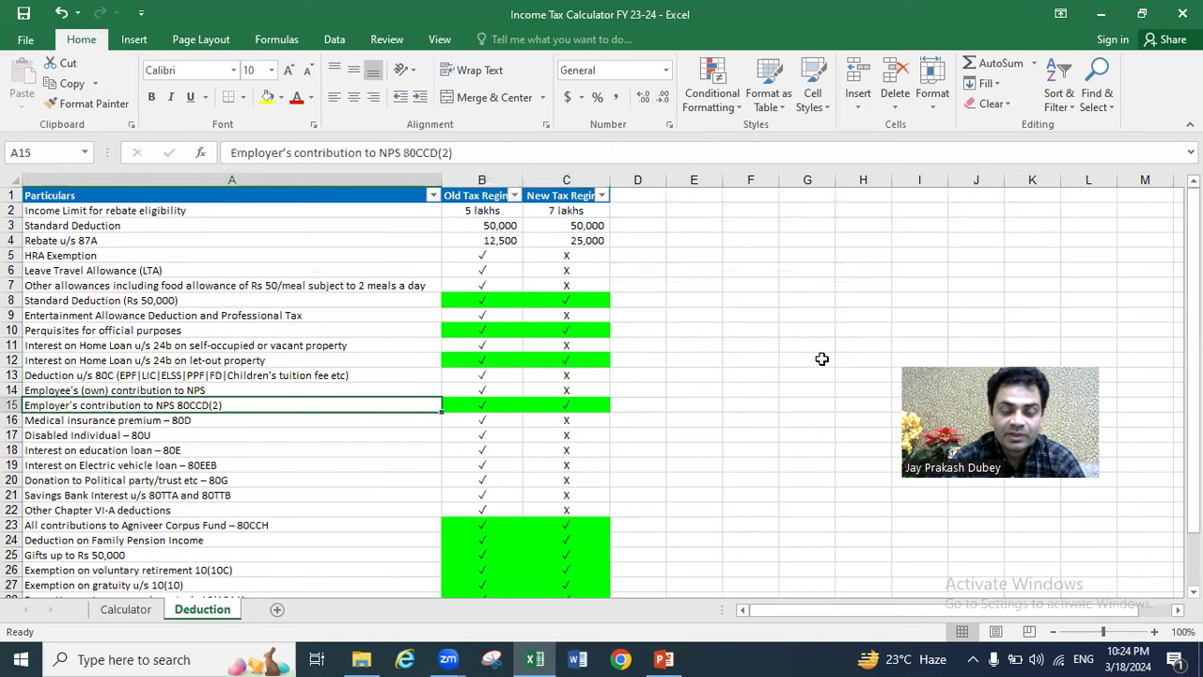
key(ctrl+Home)
key(Right)
key(Right)
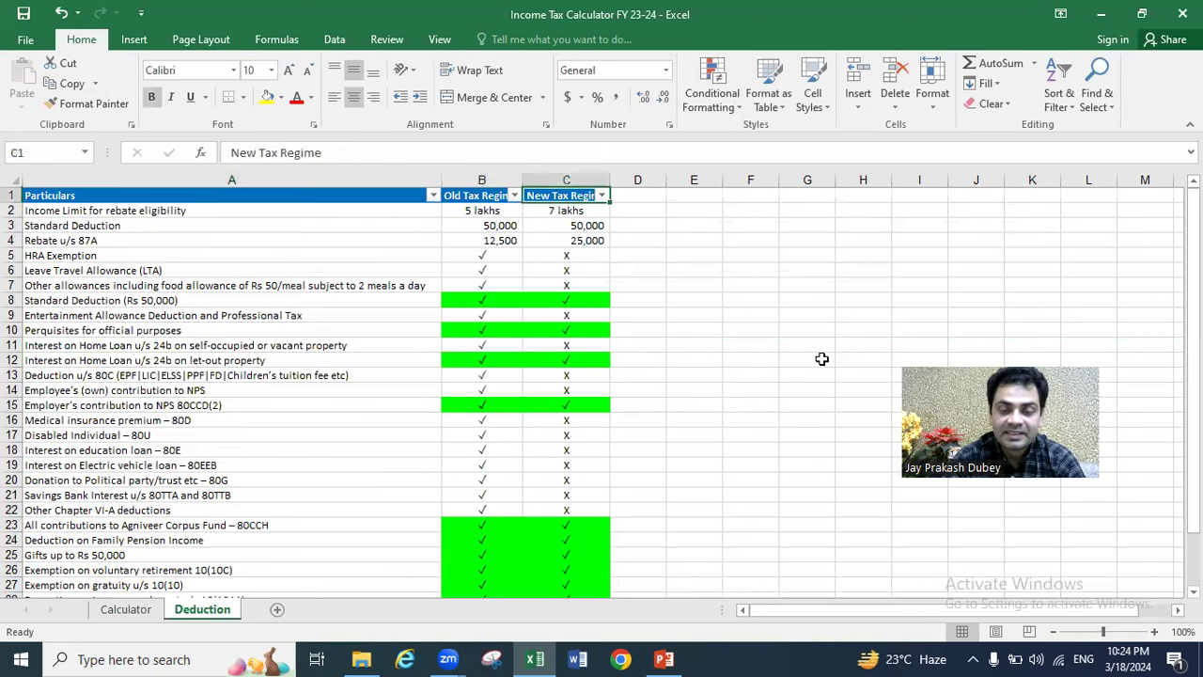
Filter the New Tax Regime column to show only the deductions marked ✓.
key(alt+Down)
key(Down)
key(Down)
key(Down)
key(Down)
key(Down)
key(Down)
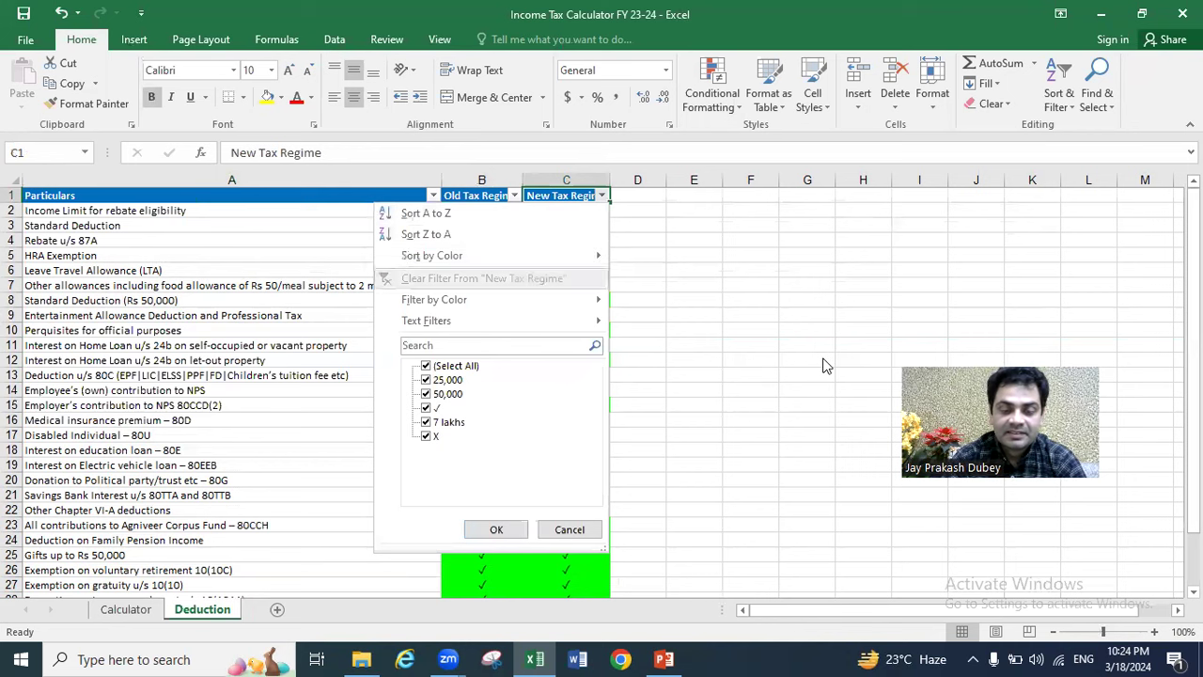
key(space)
key(Down)
key(Down)
key(Down)
key(space)
key(Return)
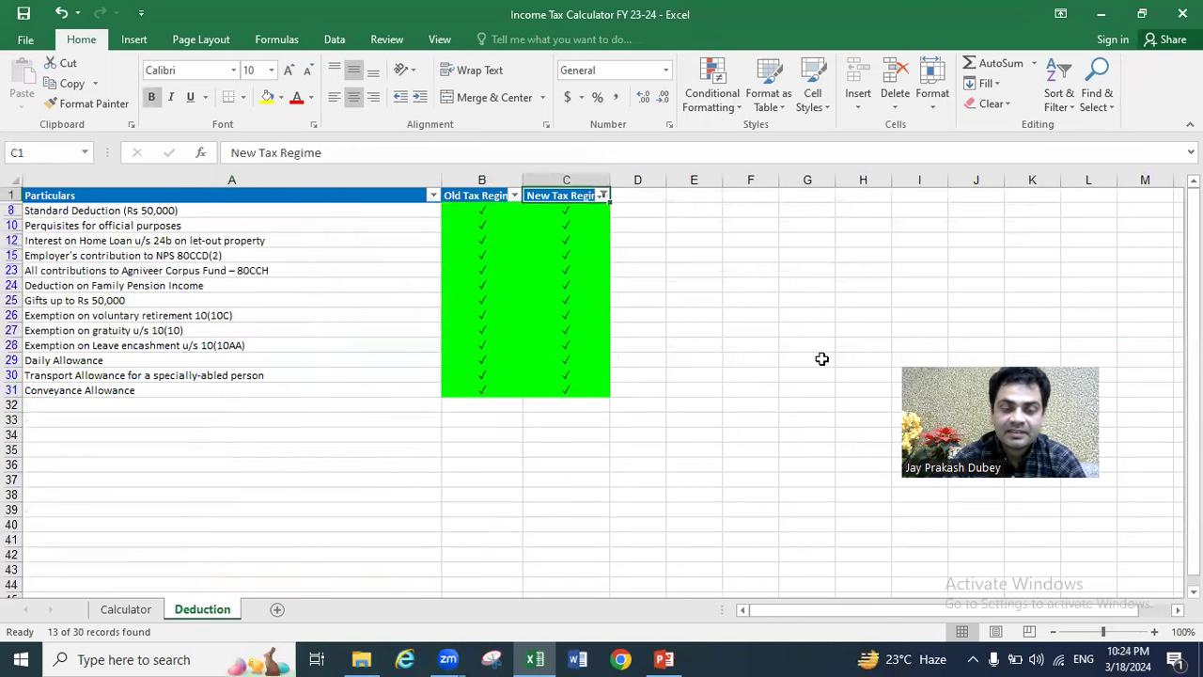
Examine the filtered deductions from the first row down, highlighting the employer's contribution to NPS 80CCD(2) row across both regimes.
key(Left)
key(Left)
key(Down)
key(Down)
key(Down)
key(Down)
key(Down)
key(Up)
key(shift+Right)
key(shift+Right)
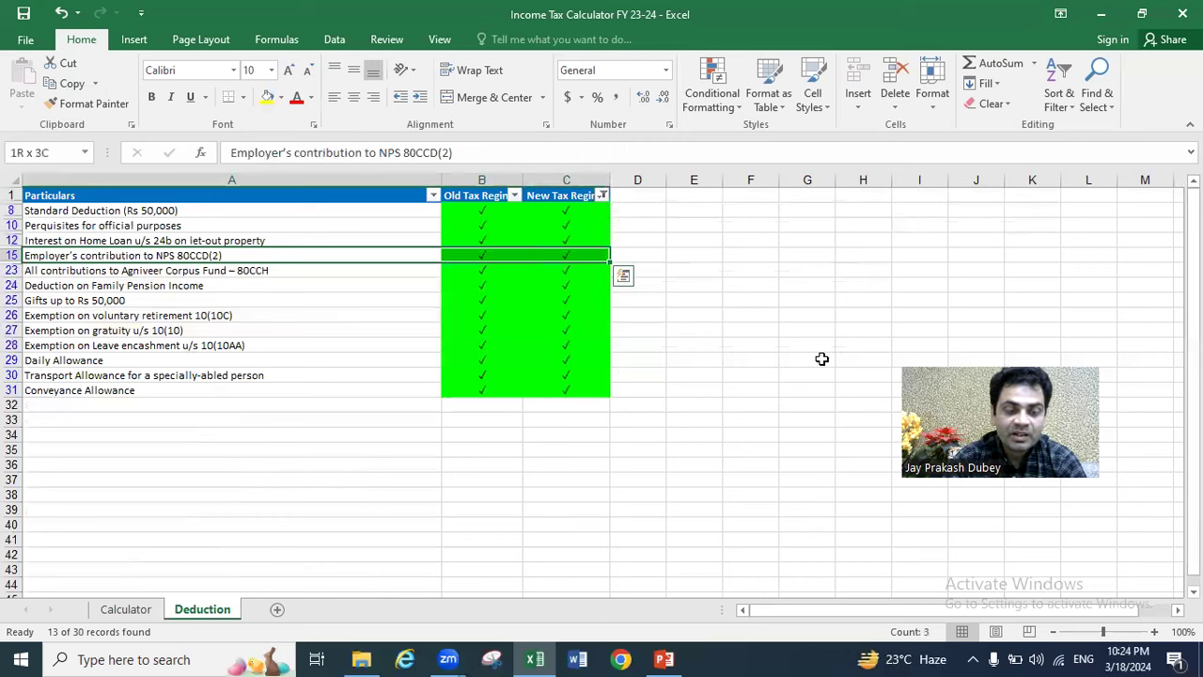
Extend the highlight through the remaining filtered rows to Conveyance Allowance, examining the deductions available under both regimes.
key(shift+Down)
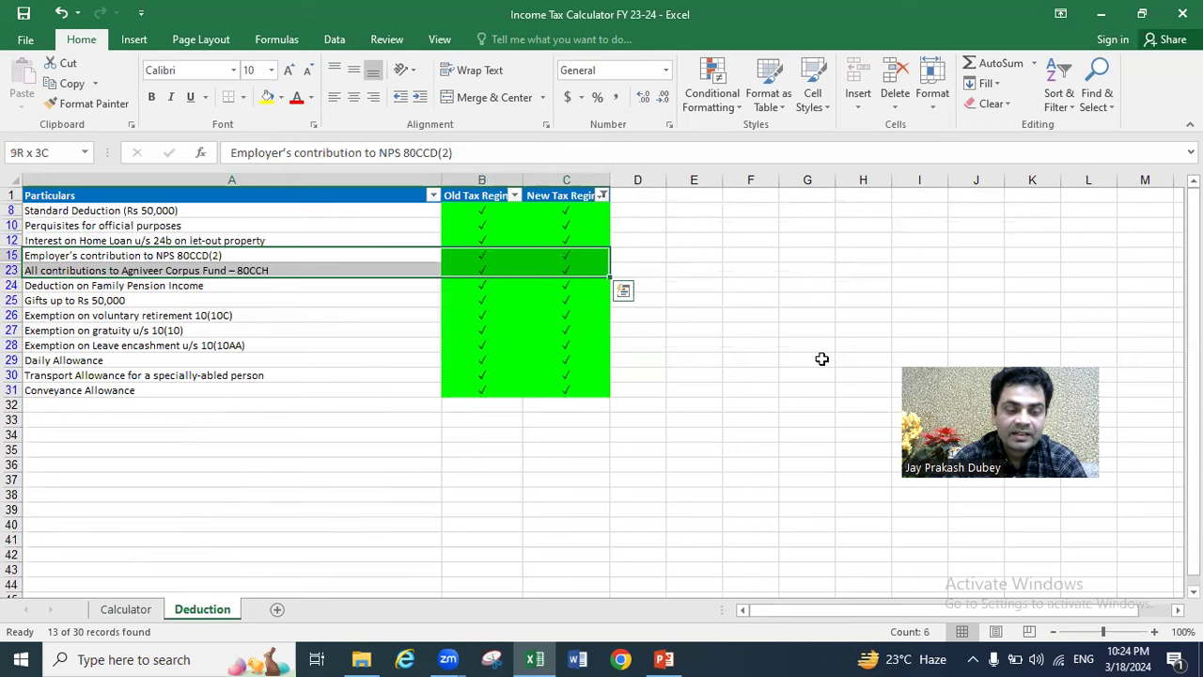
key(shift+Down)
key(shift+Down)
key(shift+Down)
key(shift+Down)
key(shift+Down)
key(shift+Down)
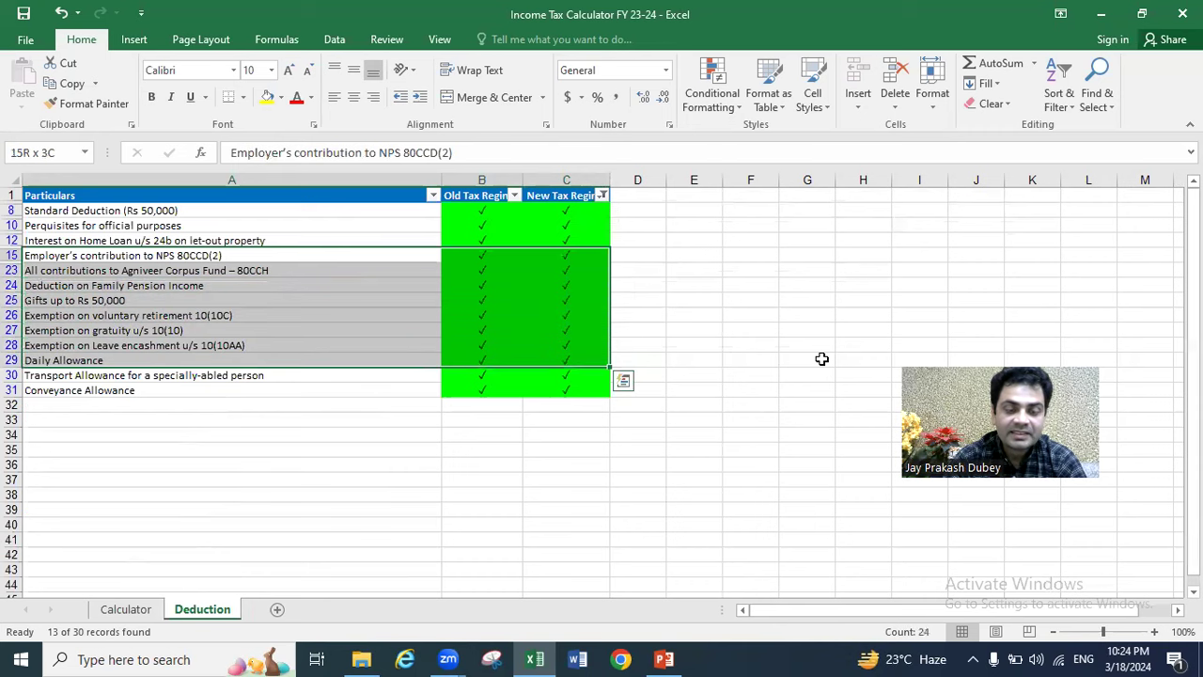
key(shift+Down)
key(shift+Down)
Clear the filter from the New Tax Regime column.
key(Up)
key(Up)
key(Up)
key(Up)
key(Right)
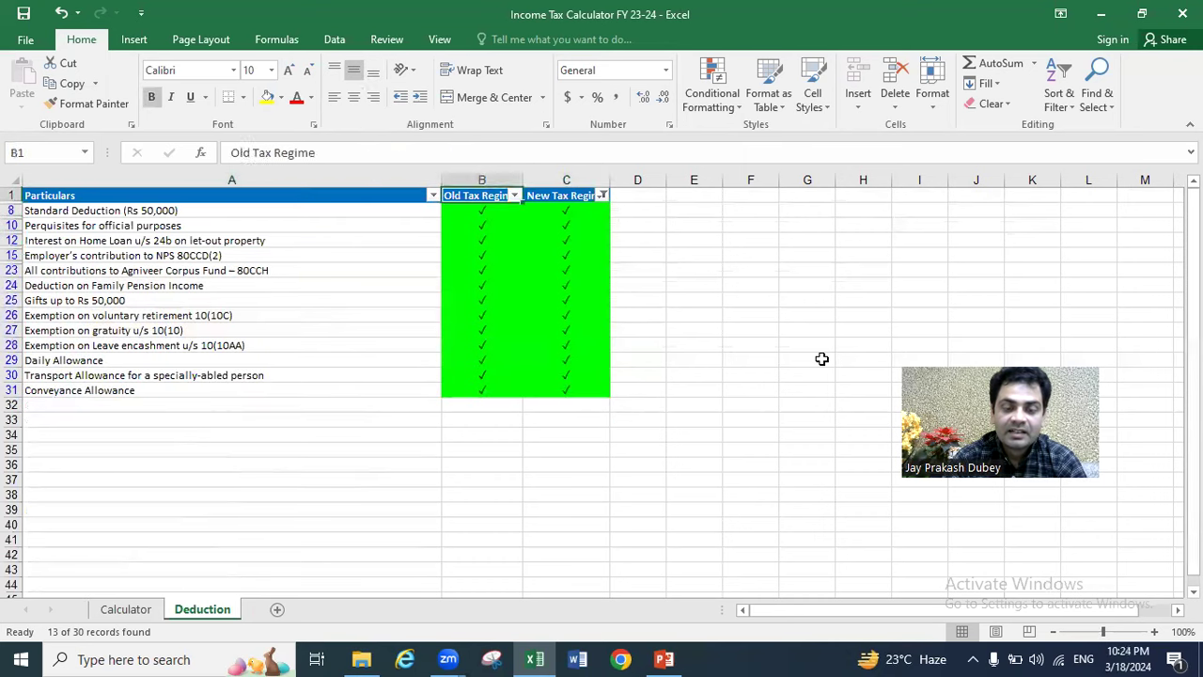
key(Right)
key(alt+Down)
key(Down)
key(Down)
key(Down)
key(Down)
key(Return)
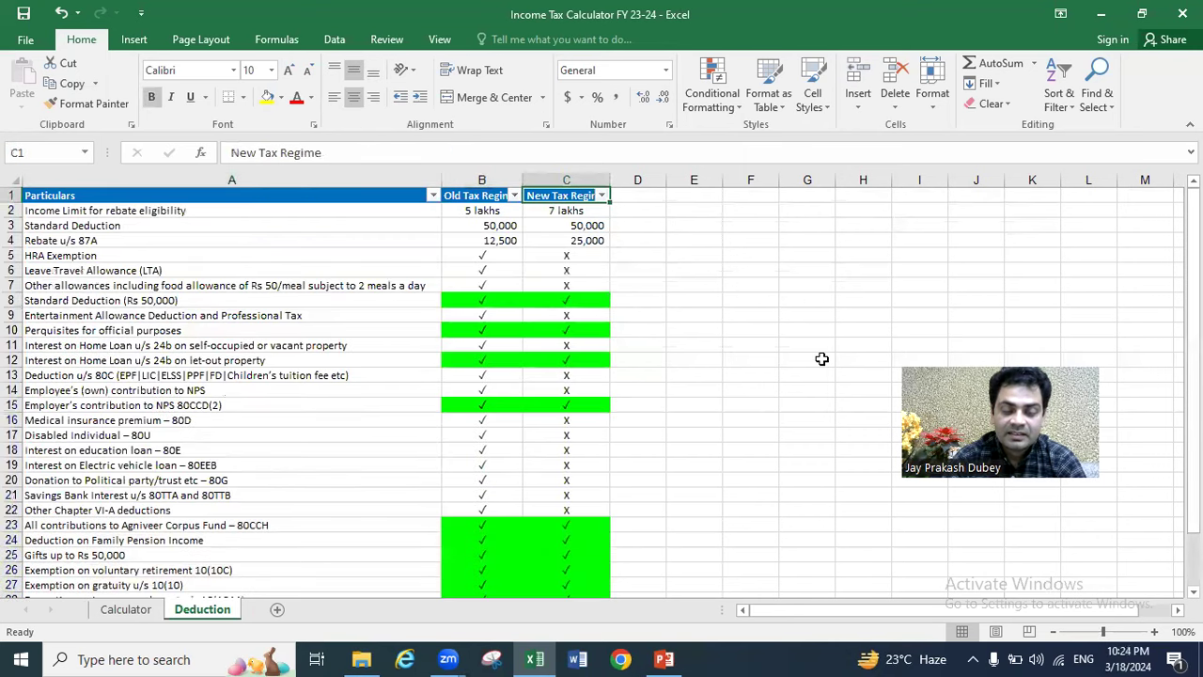
Return to the Calculator sheet to review the tax comparison, and switch to the PowerPoint presentation's closing slide.
click(123, 610)
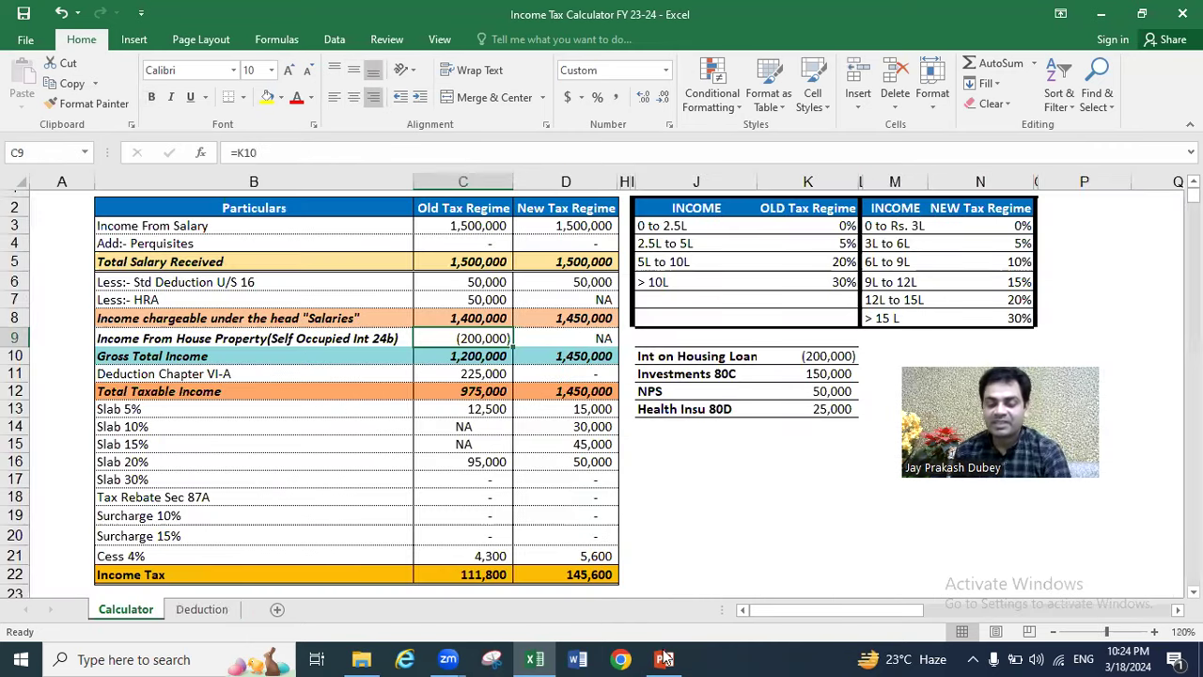
mouse_move(664, 658)
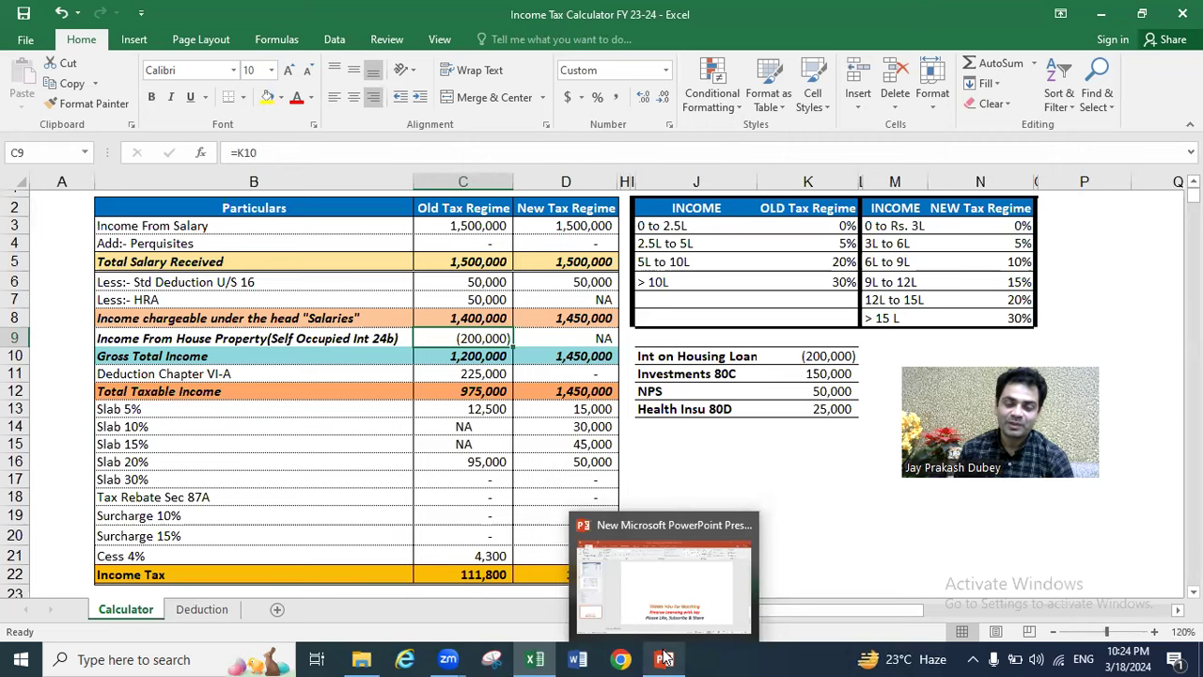
click(664, 659)
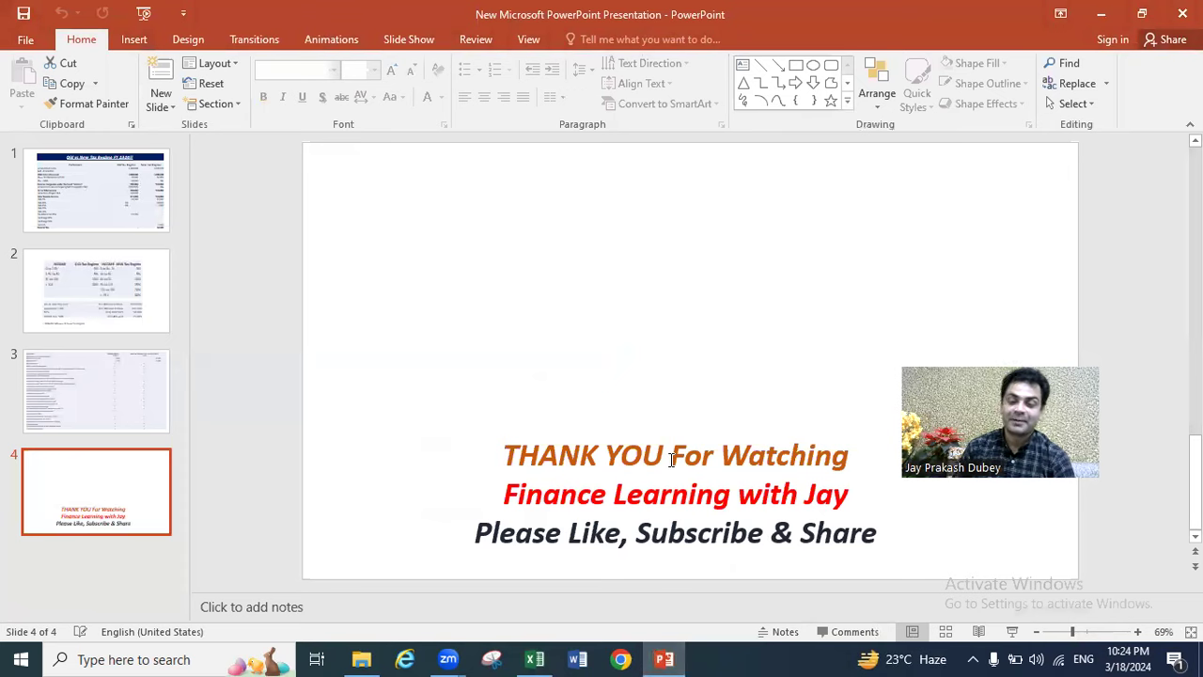